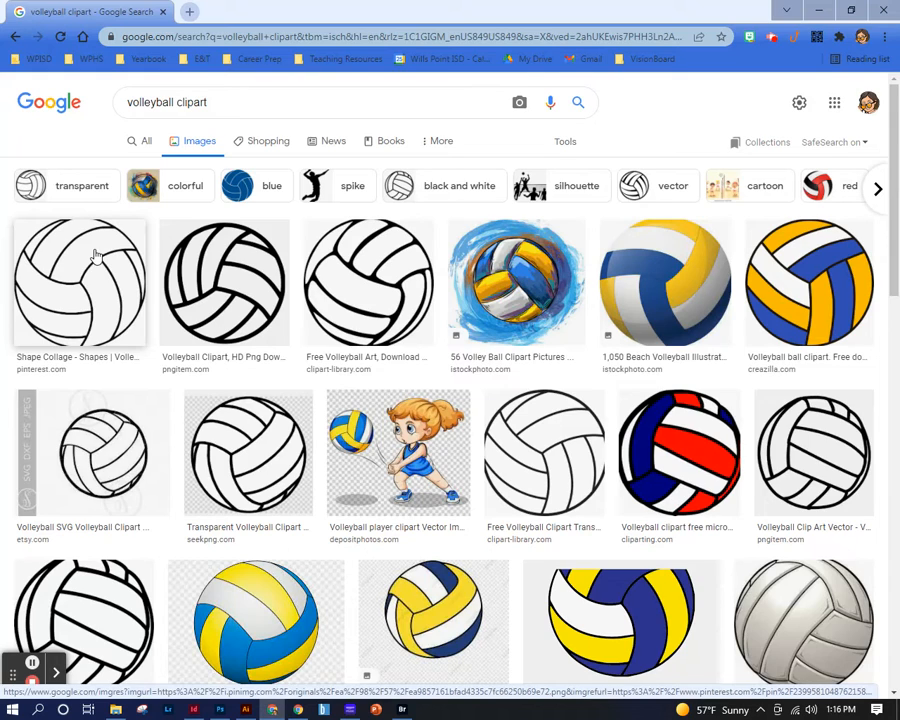
pyautogui.click(227, 102)
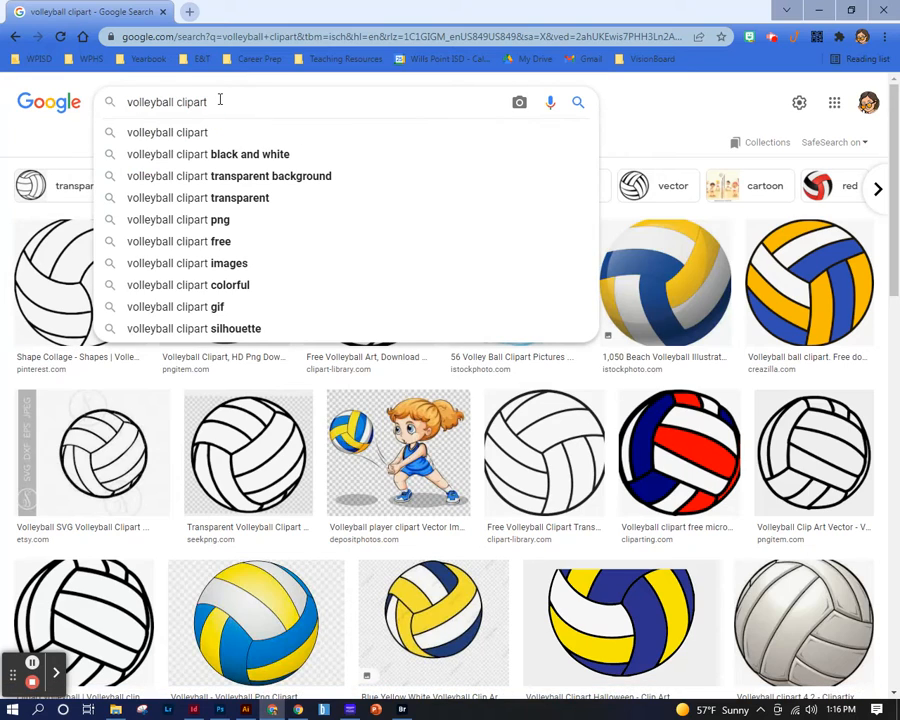
pyautogui.click(614, 108)
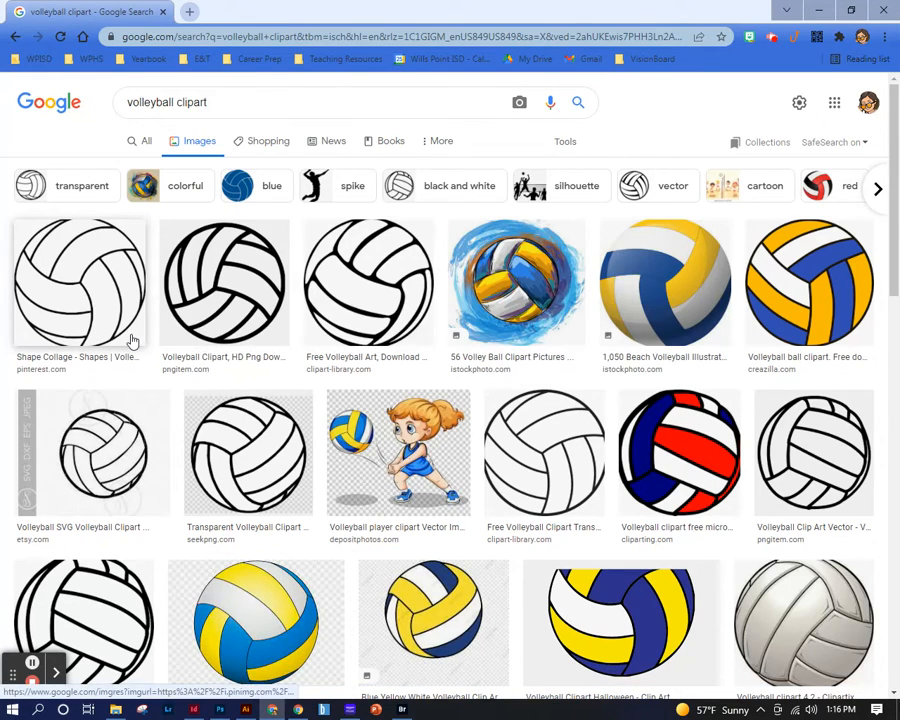
# Open the first black-and-white volleyball clipart result as a full-size image in its own tab and switch to it.
pyautogui.click(80, 280)
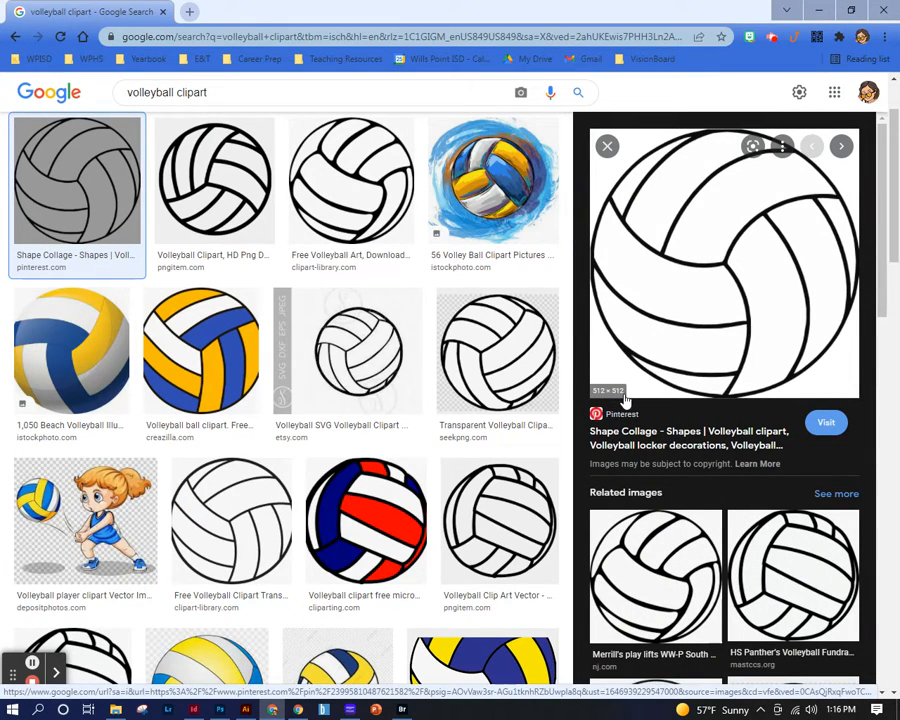
pyautogui.rightClick(684, 274)
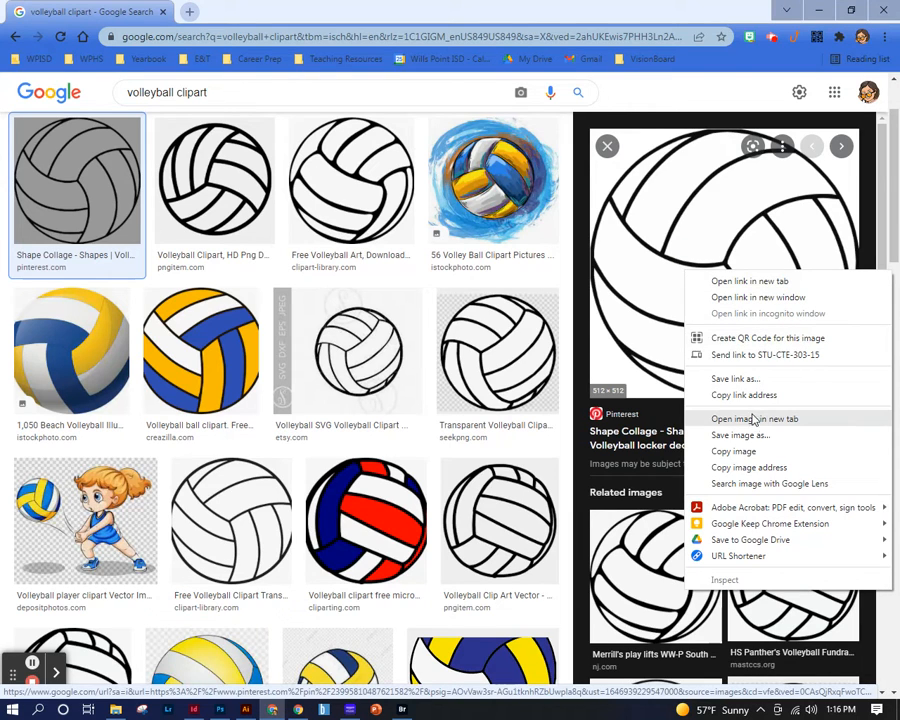
pyautogui.click(748, 420)
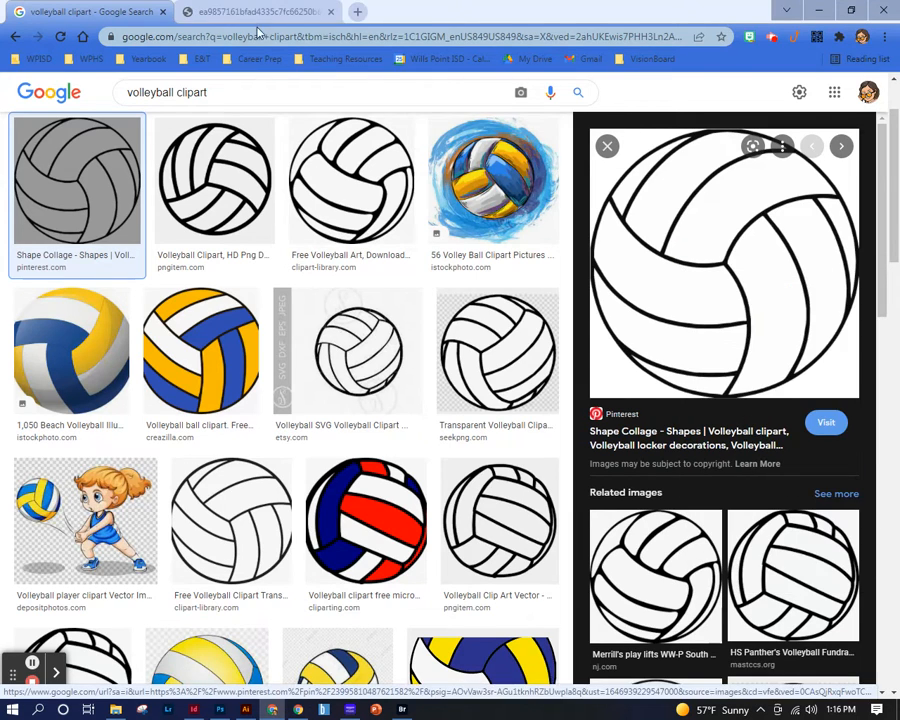
pyautogui.click(248, 12)
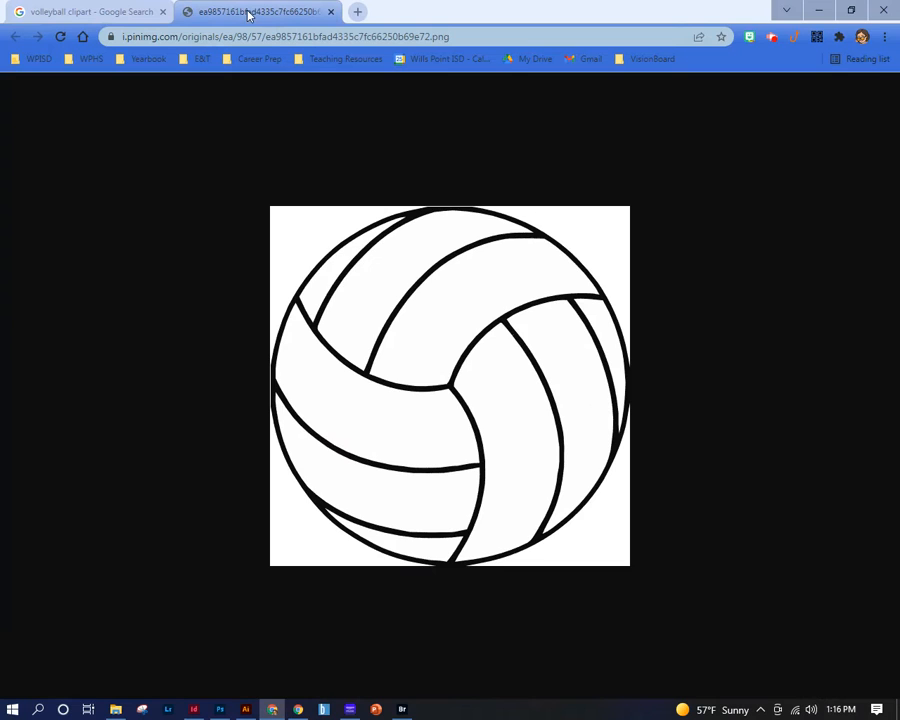
# Copy the volleyball image, switch to Illustrator and paste it into the blank Untitled-1 document.
pyautogui.rightClick(430, 312)
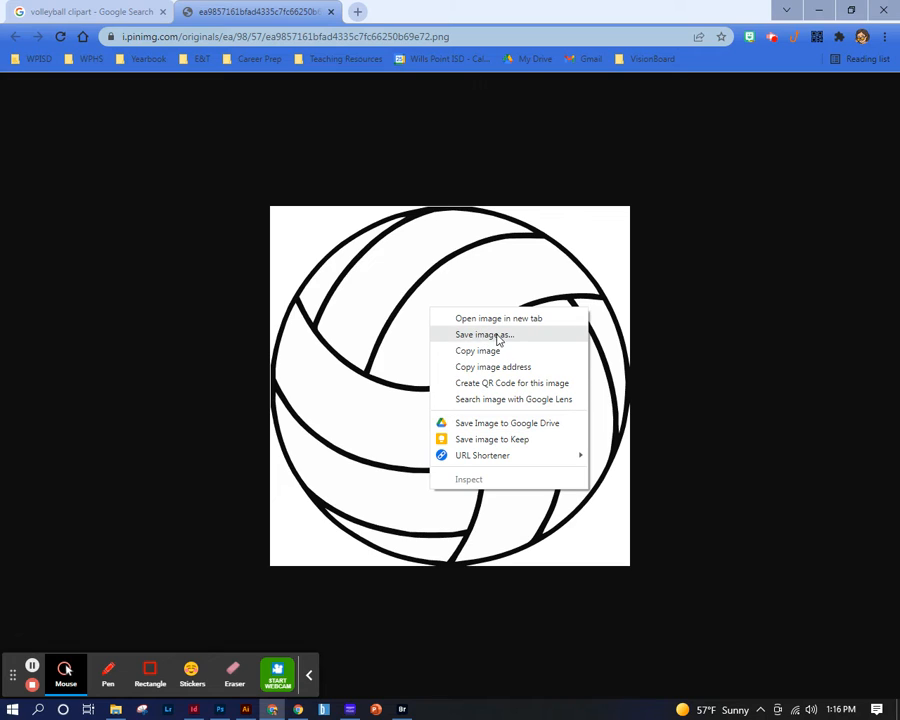
pyautogui.click(478, 352)
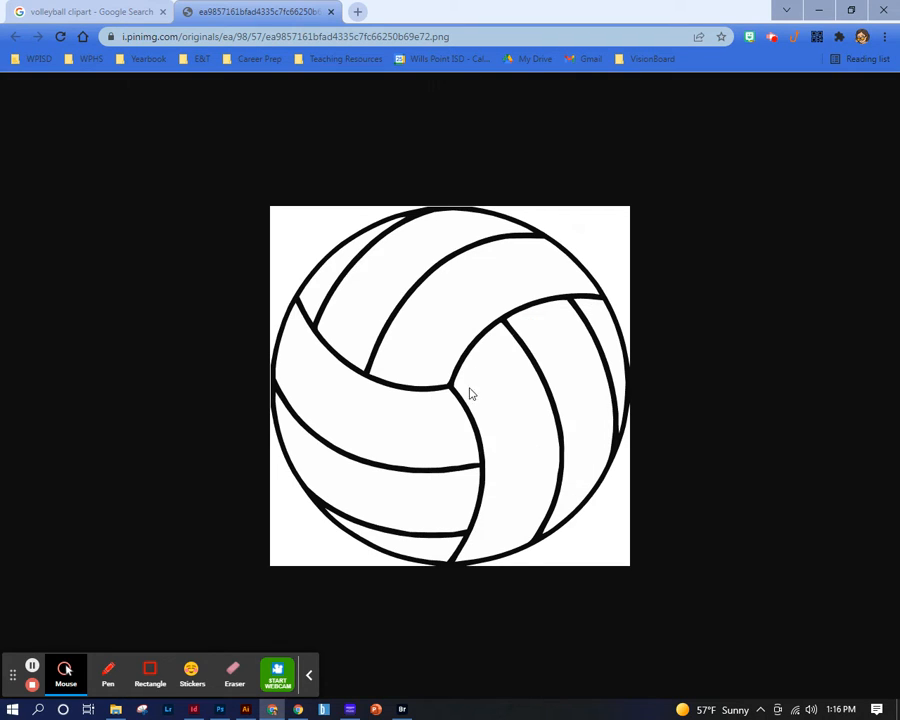
pyautogui.click(245, 709)
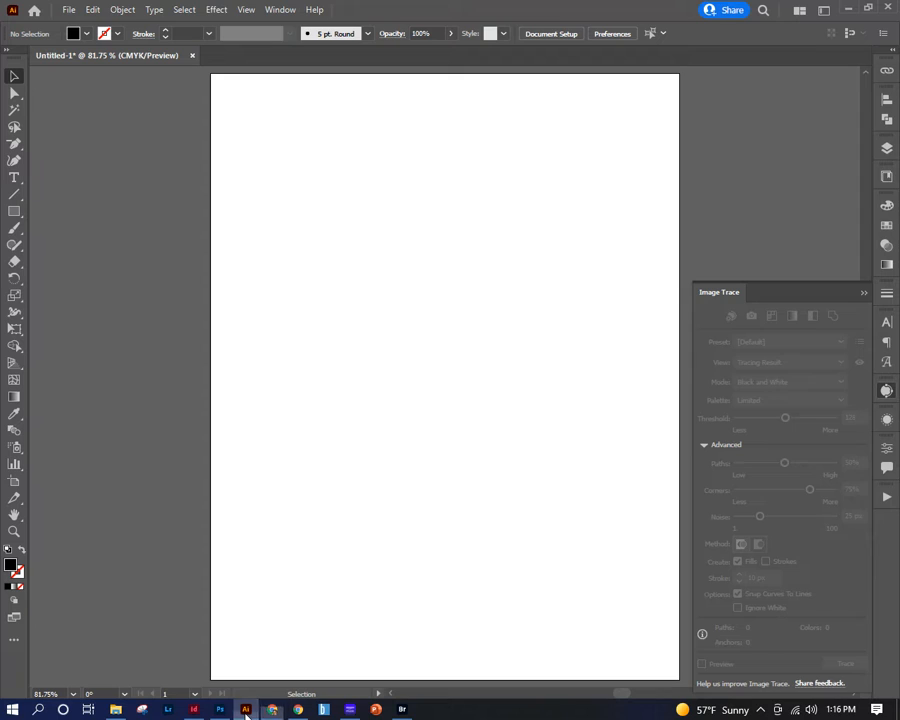
pyautogui.press('a')
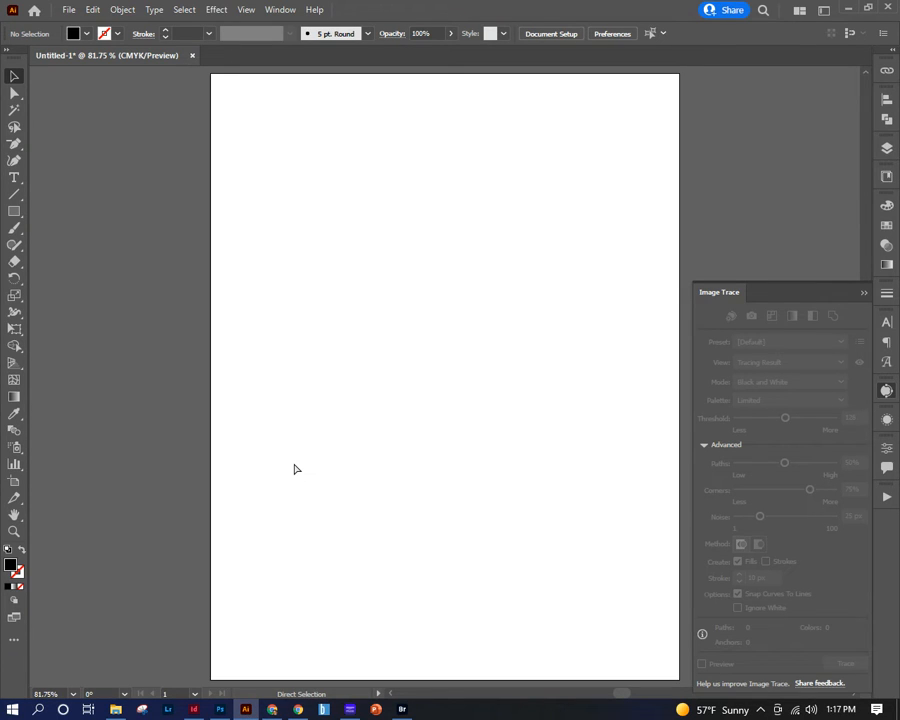
pyautogui.press('v')
pyautogui.press('a')
pyautogui.hotkey('ctrl', 'v')
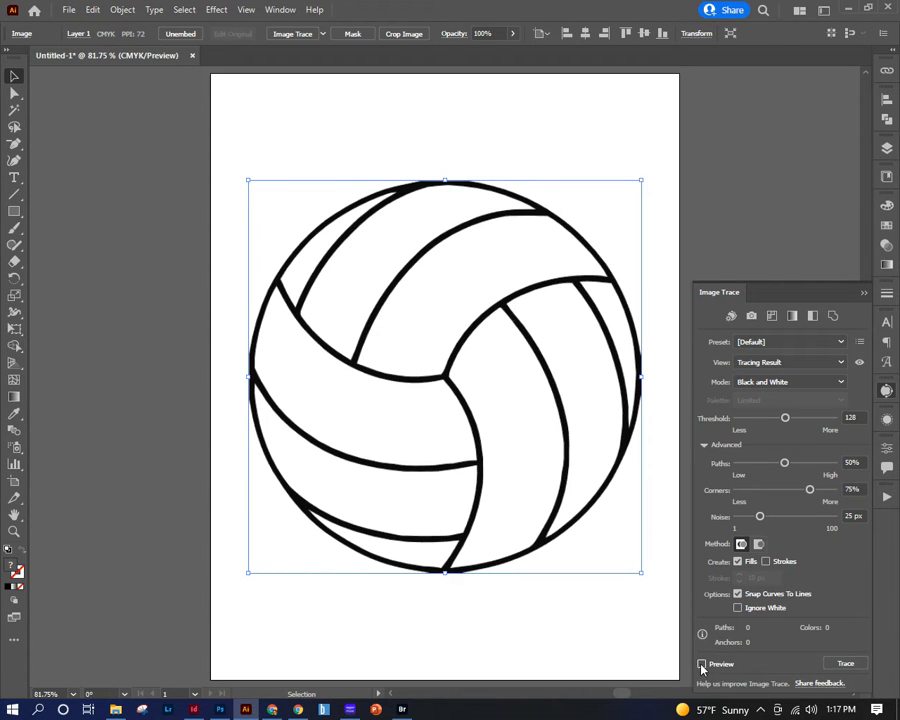
# Image Trace the volleyball with the default black-and-white settings, expand the tracing into paths and put the trace settings away.
pyautogui.click(281, 10)
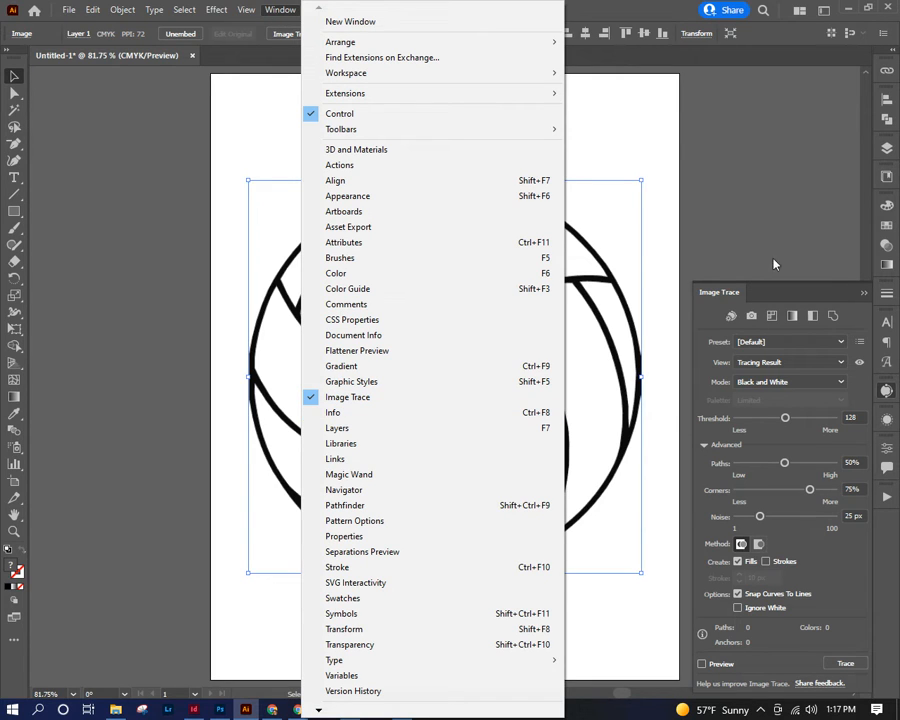
pyautogui.click(767, 300)
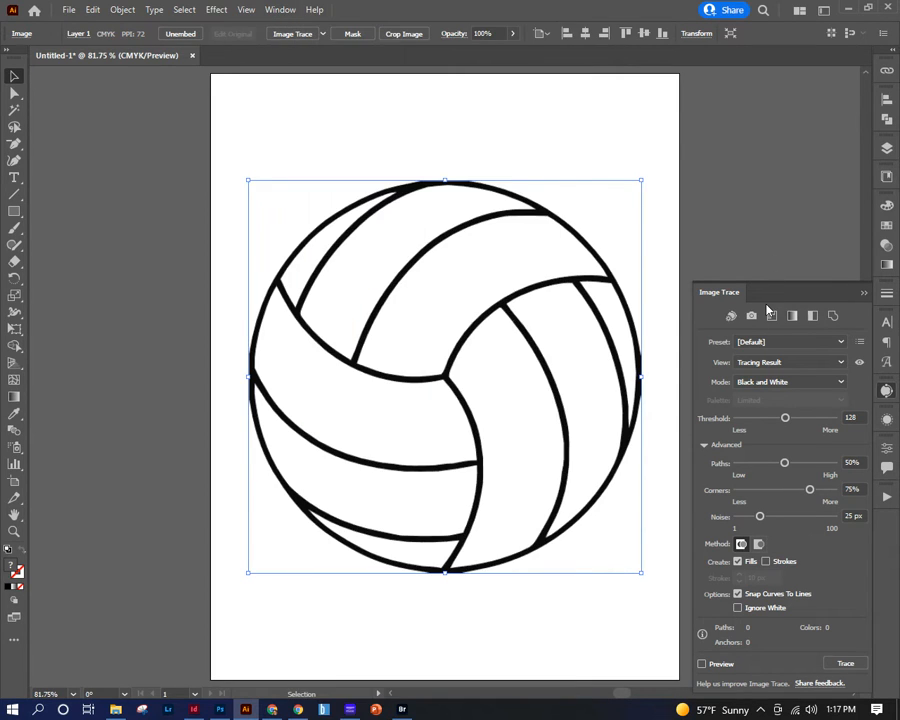
pyautogui.click(701, 664)
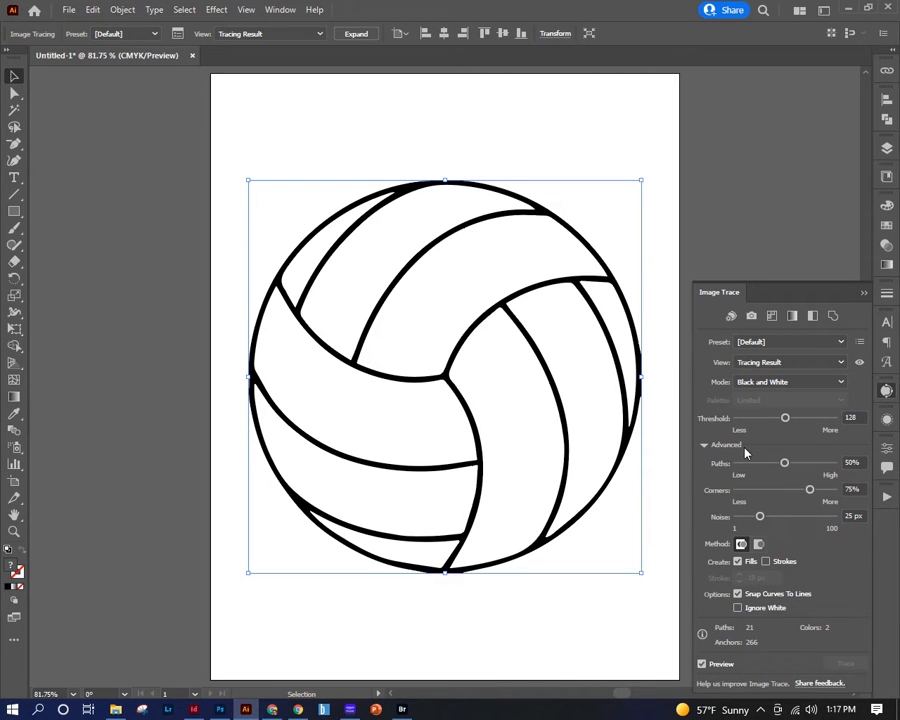
pyautogui.click(359, 35)
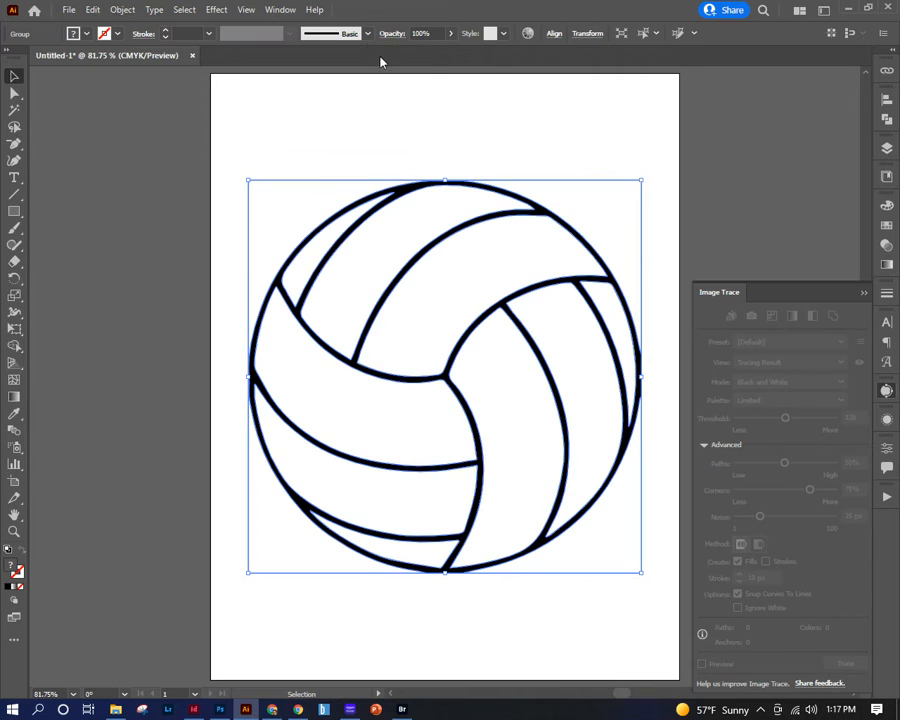
pyautogui.click(865, 295)
# Move the traced volleyball off the artboard to its left and delete the white background shape around the ball.
pyautogui.press('space')
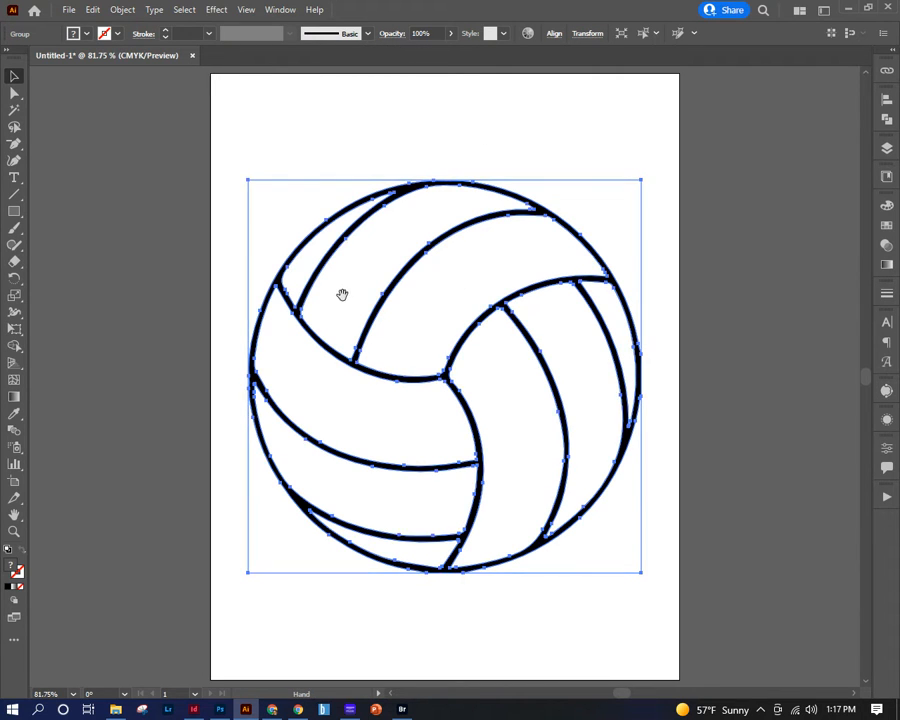
pyautogui.moveTo(342, 293)
pyautogui.mouseDown()
pyautogui.moveTo(641, 250)
pyautogui.moveTo(710, 270)
pyautogui.moveTo(260, 272)
pyautogui.moveTo(200, 287)
pyautogui.mouseUp()
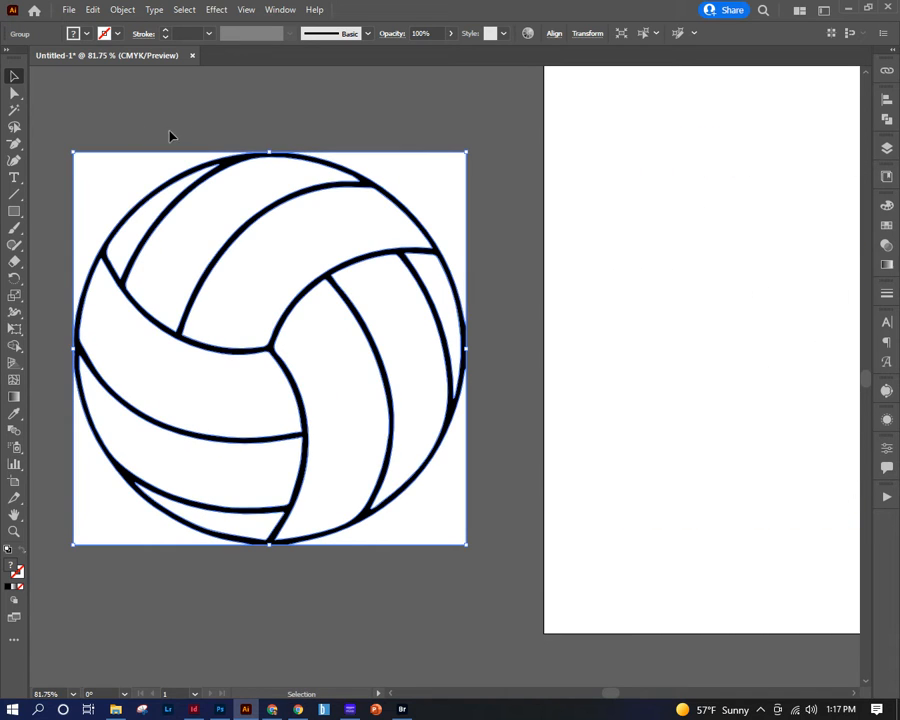
pyautogui.click(14, 93)
pyautogui.click(287, 104)
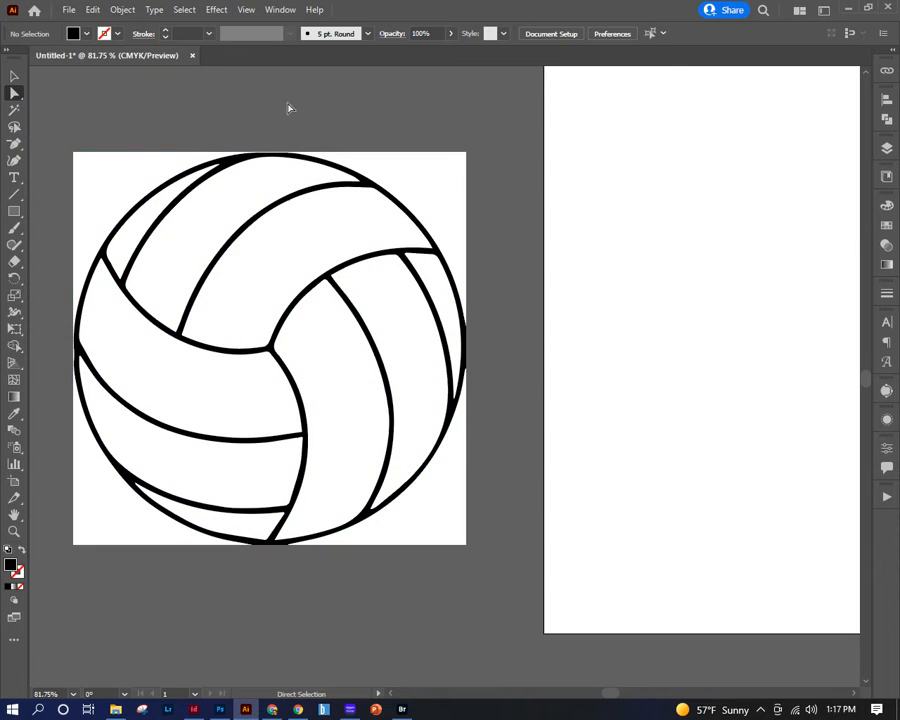
pyautogui.click(104, 177)
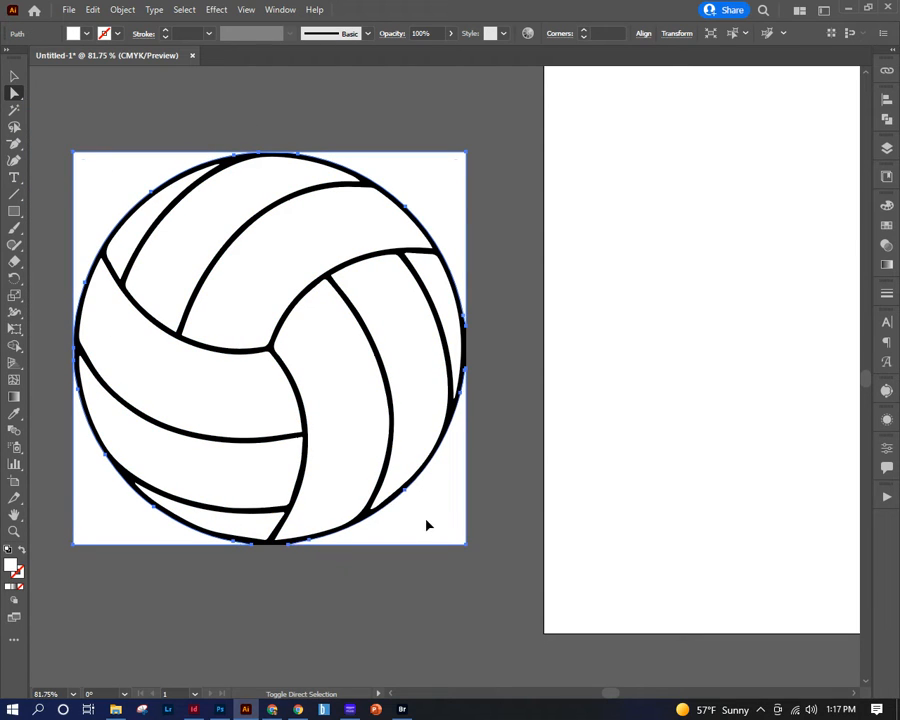
pyautogui.press('Delete')
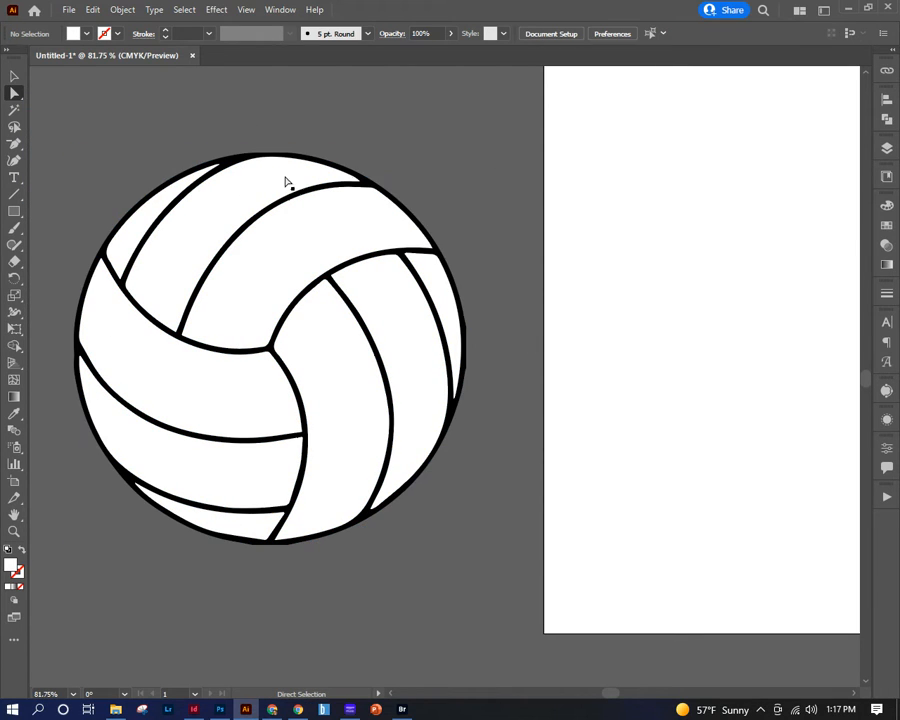
# Round the flat spot on the ball's top outer edge by deleting its extra anchor point and lengthening the neighbouring curve handle.
pyautogui.moveTo(217, 125); pyautogui.dragTo(506, 250)
pyautogui.click(472, 246)
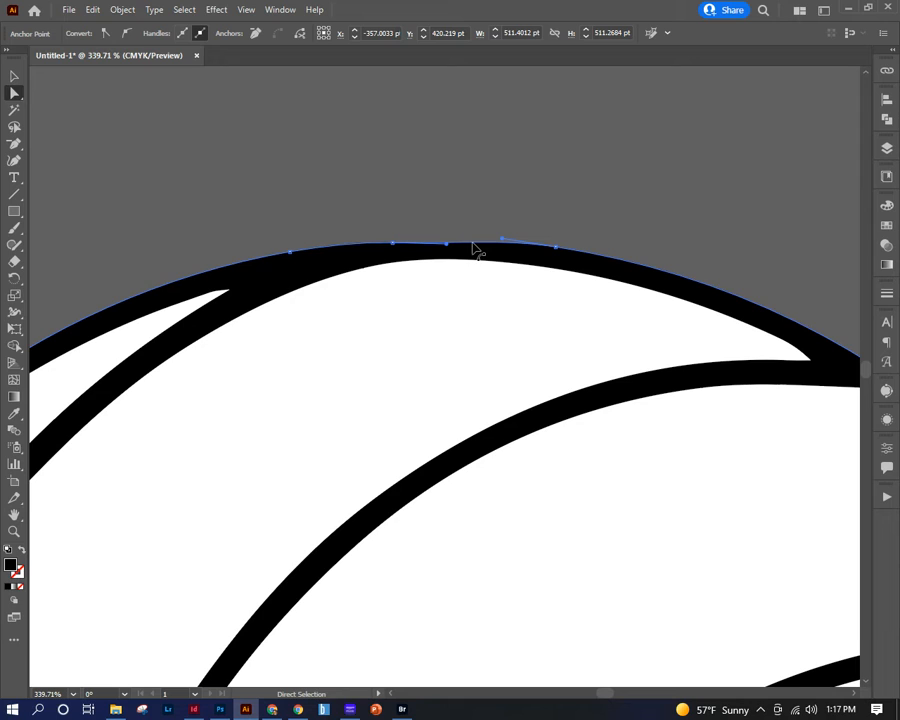
pyautogui.press('-')
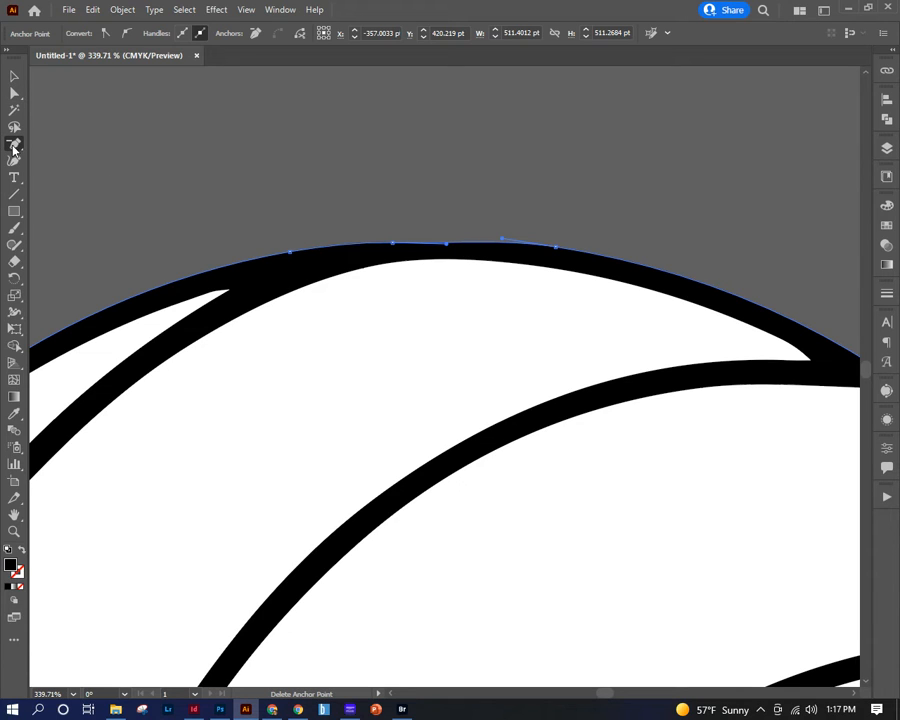
pyautogui.moveTo(14, 146); pyautogui.dragTo(56, 181)
pyautogui.click(393, 245)
pyautogui.press('a')
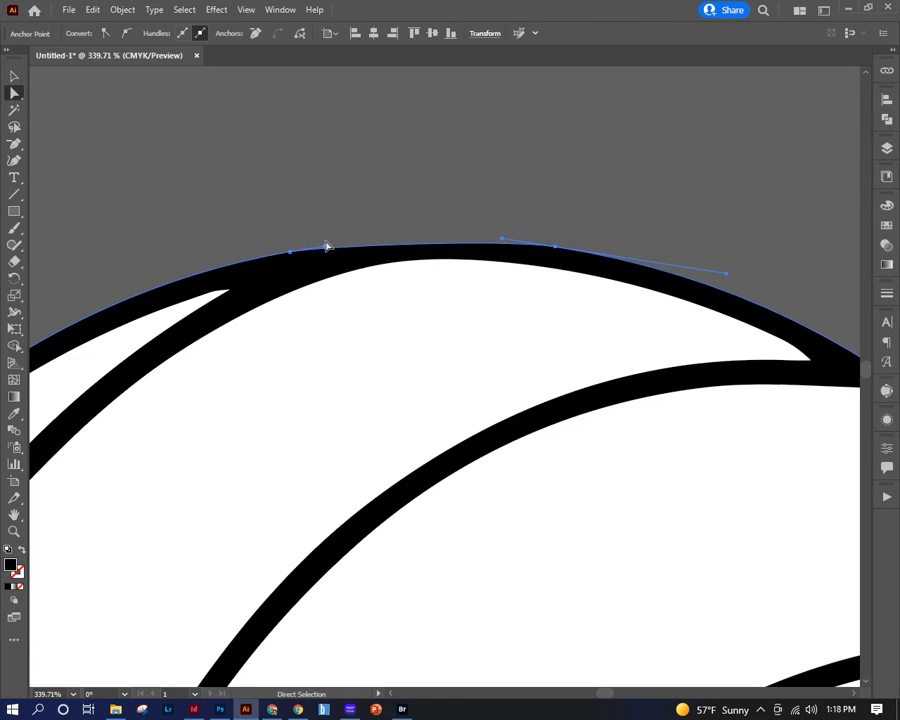
pyautogui.moveTo(326, 250); pyautogui.dragTo(409, 232)
pyautogui.click(543, 190)
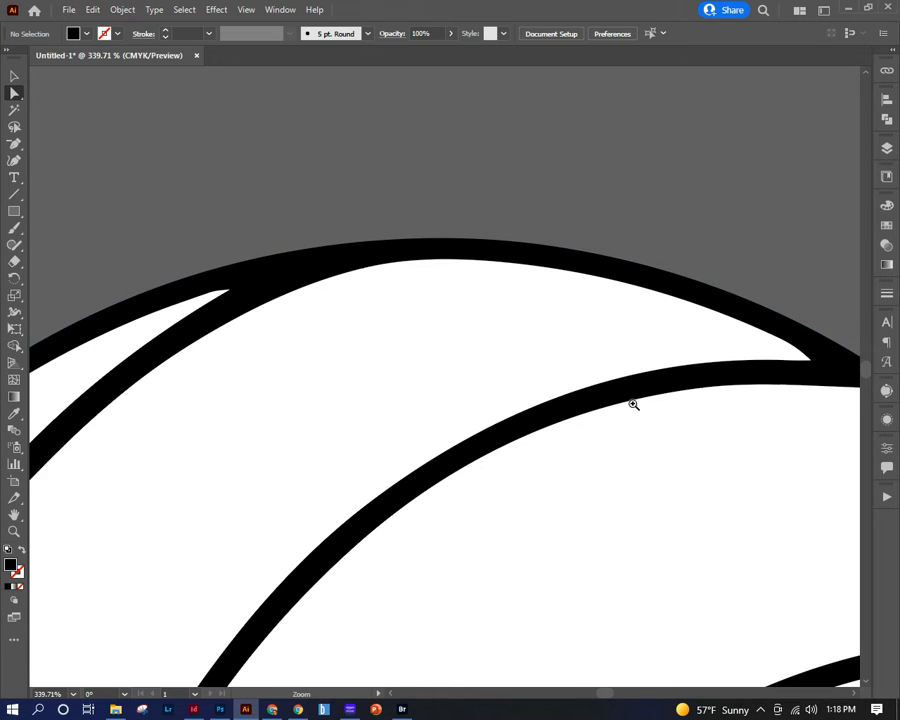
# Delete the two corner anchor points on the ball's flattened right outer edge and extend a curve handle to round it.
pyautogui.keyDown('ctrl'); pyautogui.keyDown('alt'); pyautogui.click(603, 384); pyautogui.keyUp('alt'); pyautogui.keyUp('ctrl')
pyautogui.keyDown('ctrl'); pyautogui.keyDown('alt'); pyautogui.click(603, 384); pyautogui.keyUp('alt'); pyautogui.keyUp('ctrl')
pyautogui.moveTo(618, 432); pyautogui.dragTo(344, 151)
pyautogui.moveTo(438, 412); pyautogui.dragTo(438, 298)
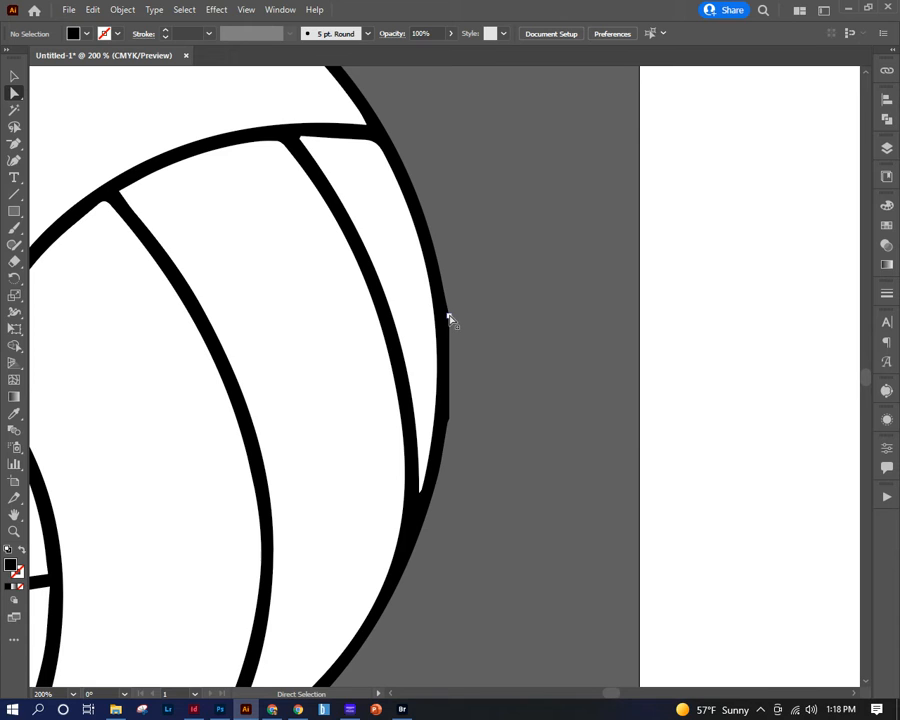
pyautogui.click(448, 318)
pyautogui.press('p')
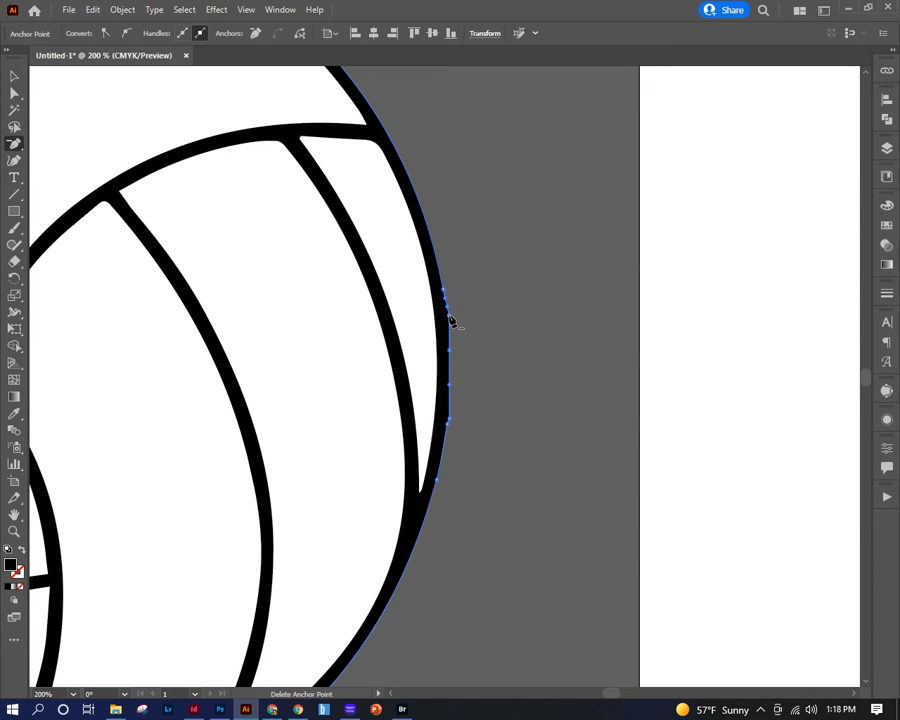
pyautogui.click(449, 316)
pyautogui.click(449, 419)
pyautogui.press('a')
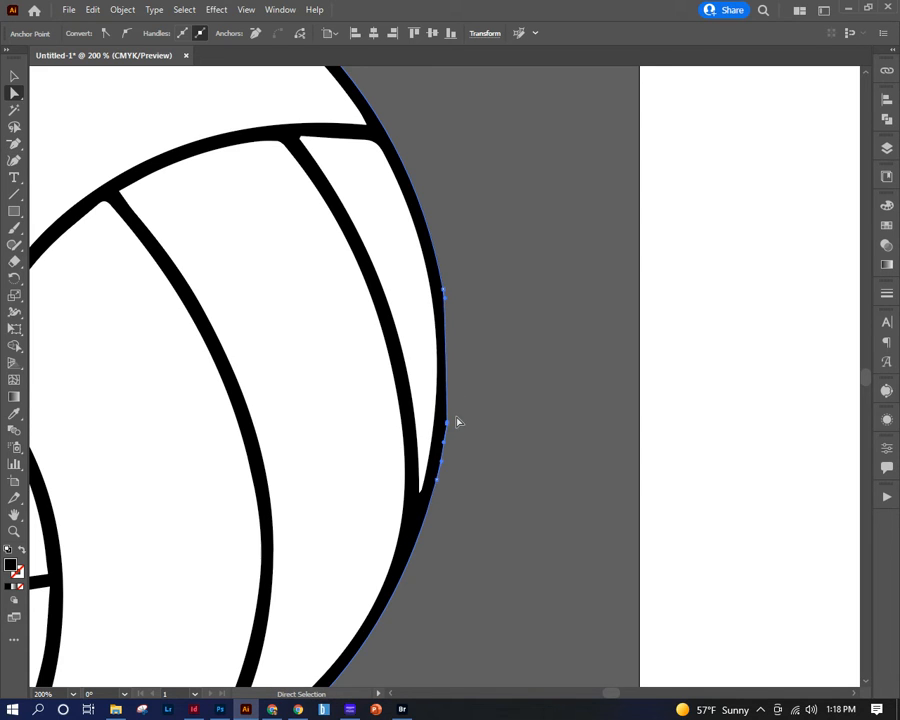
pyautogui.click(443, 314)
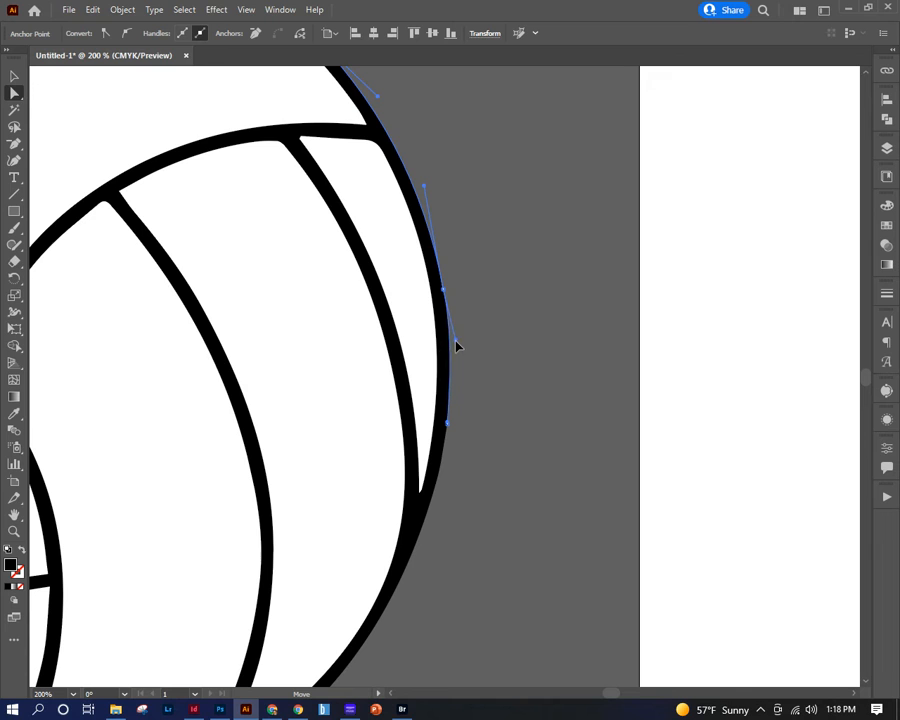
pyautogui.click(480, 376)
# Delete the corner anchor points on the ball's flattened bottom edge and pull out the adjacent handle to curve the outline.
pyautogui.press('space')
pyautogui.moveTo(311, 496); pyautogui.dragTo(713, 197)
pyautogui.moveTo(509, 427); pyautogui.dragTo(506, 424)
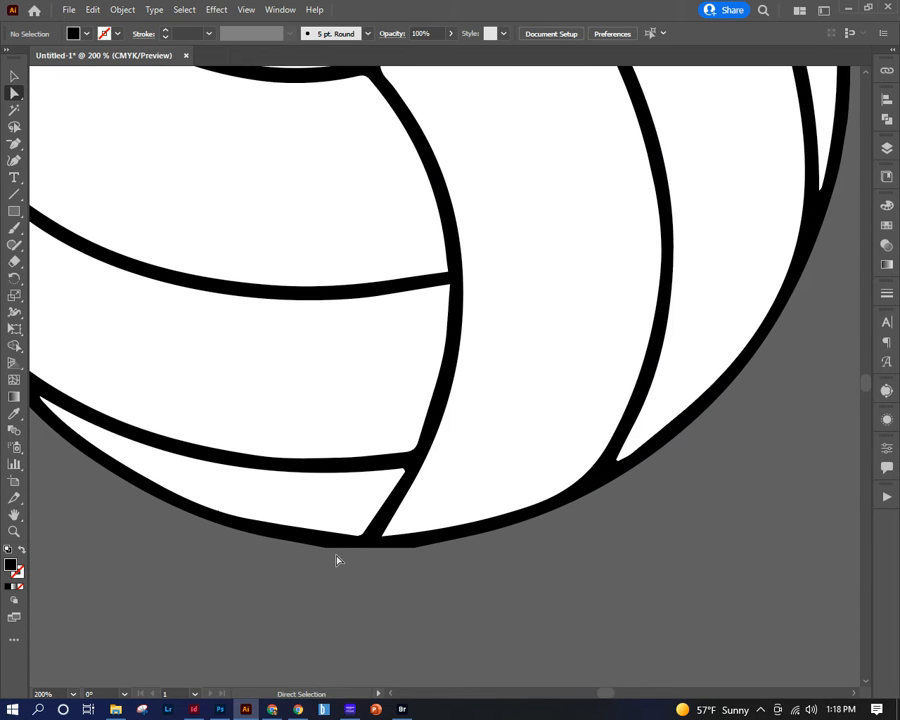
pyautogui.press('-')
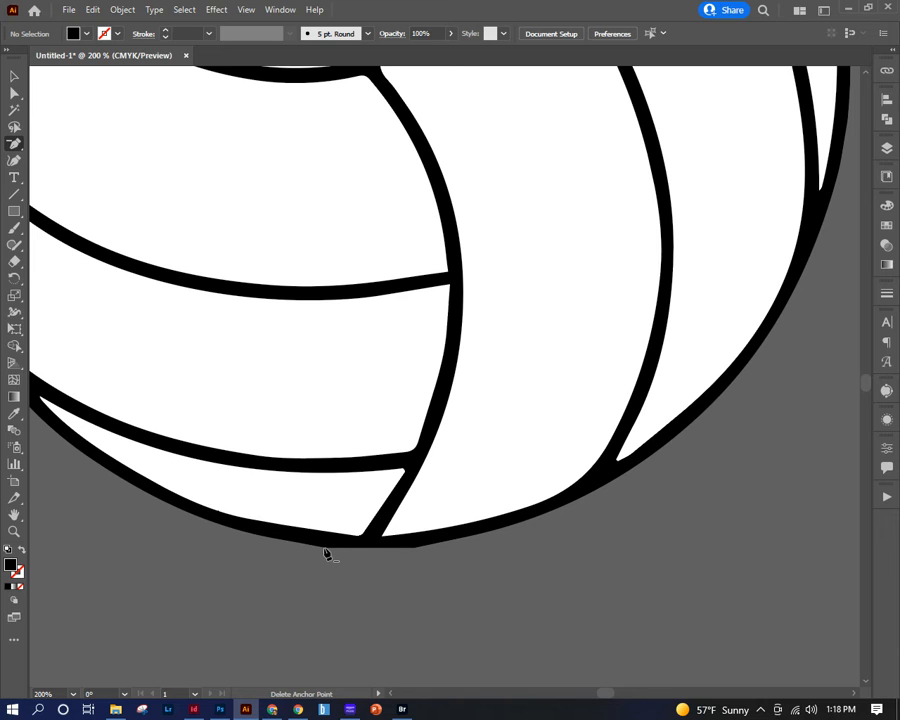
pyautogui.click(325, 552)
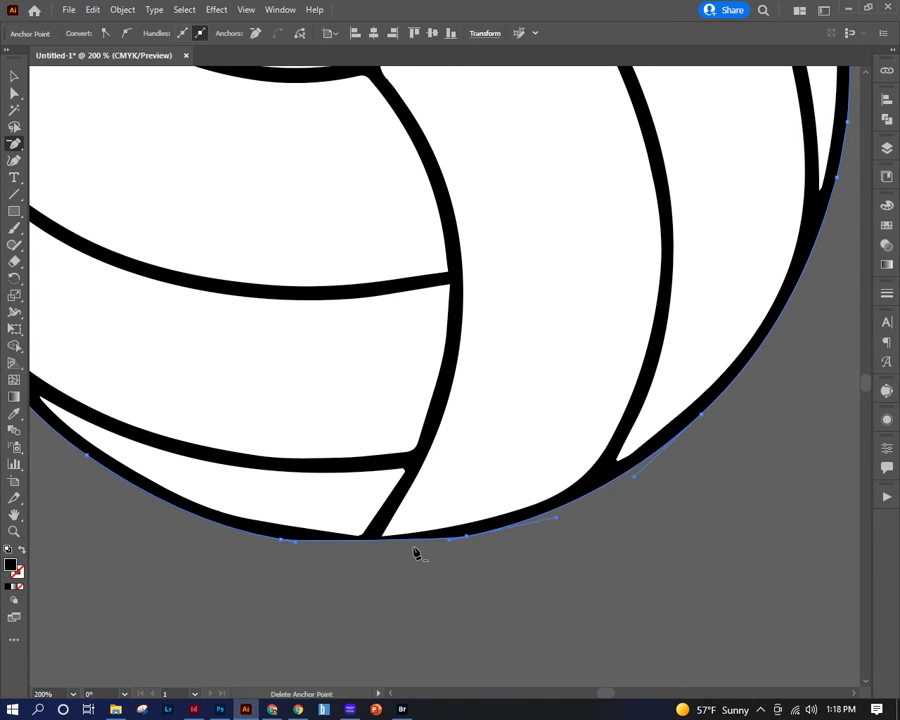
pyautogui.press('a')
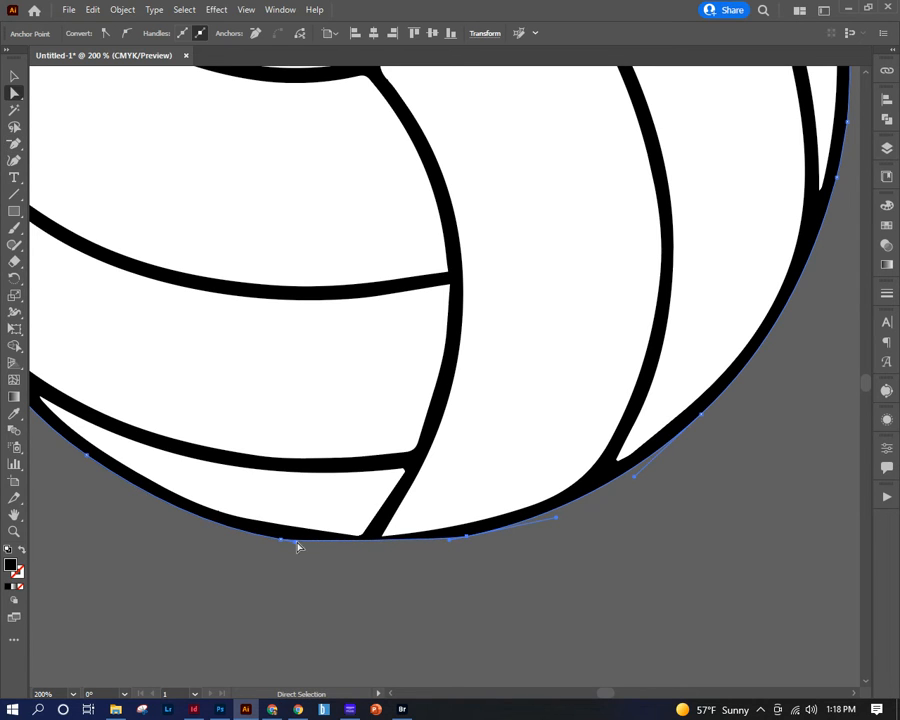
pyautogui.moveTo(297, 546); pyautogui.dragTo(378, 554)
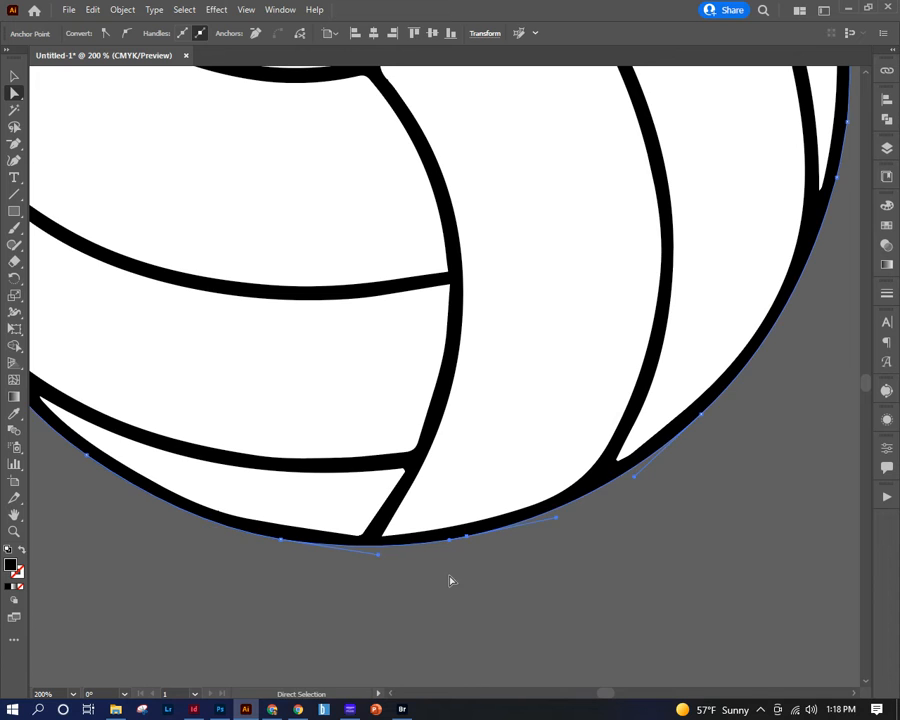
pyautogui.click(450, 577)
# Delete the extra anchor points on the ball's flattened left outer edge and reshape the neighbouring curve handle to round it.
pyautogui.press('space')
pyautogui.moveTo(271, 313); pyautogui.dragTo(592, 612)
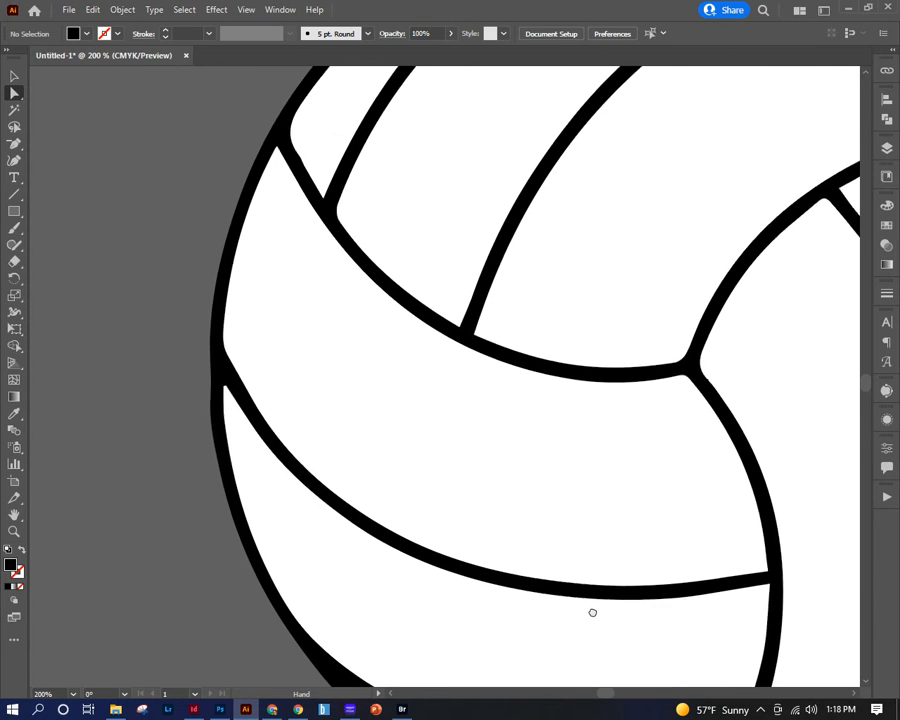
pyautogui.click(221, 403)
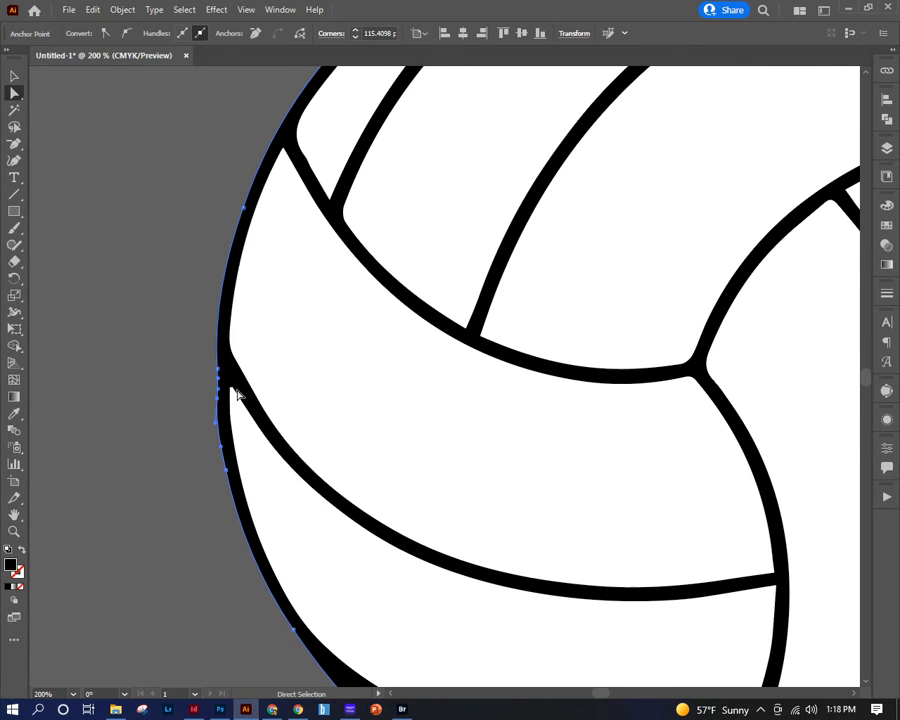
pyautogui.press('-')
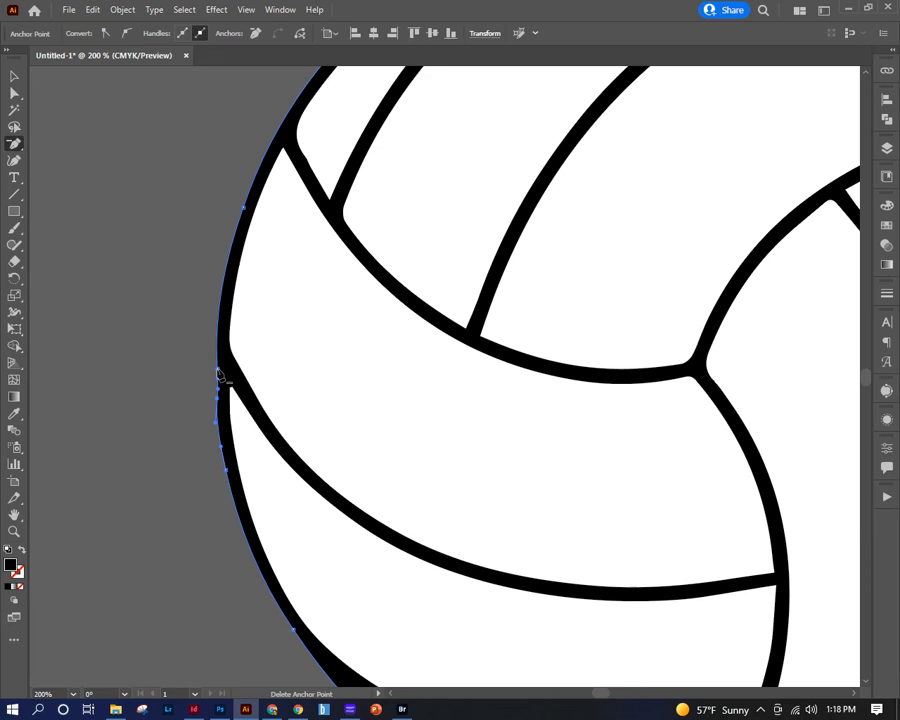
pyautogui.click(218, 369)
pyautogui.click(219, 395)
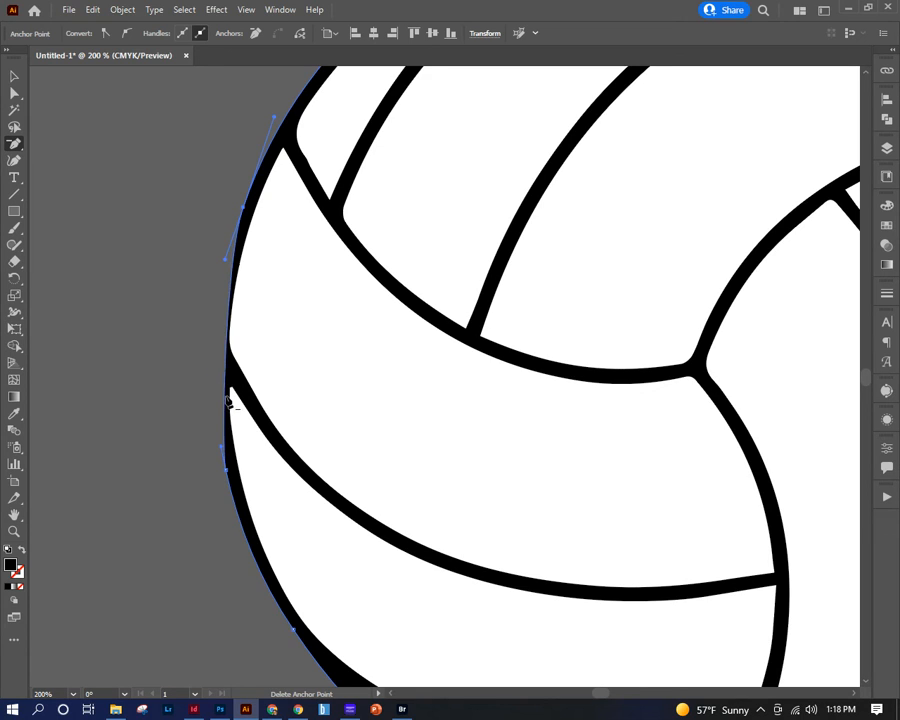
pyautogui.press('a')
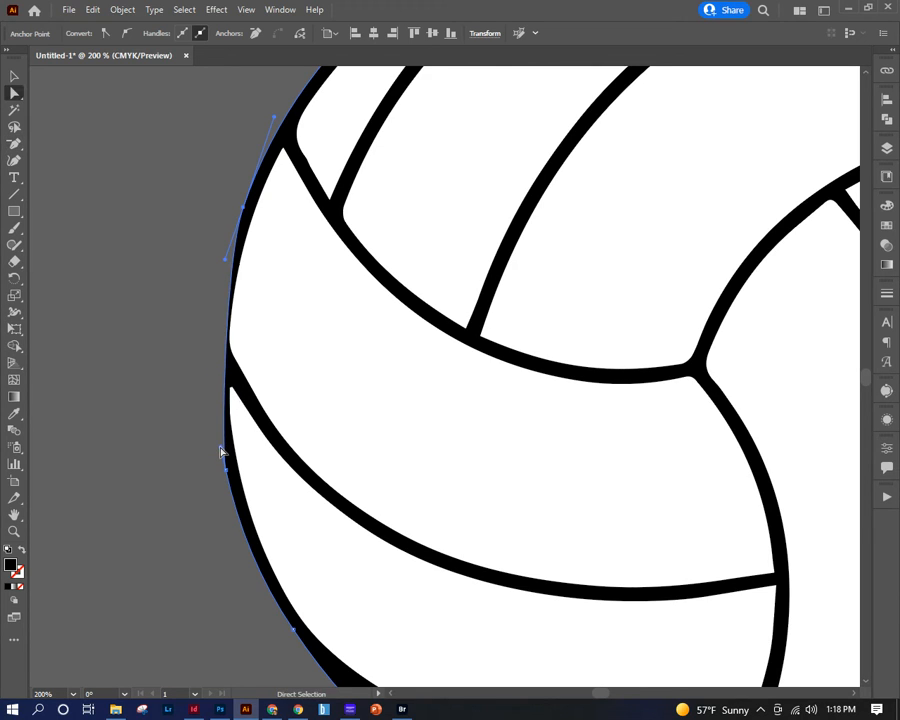
pyautogui.moveTo(220, 450); pyautogui.dragTo(196, 360)
pyautogui.click(173, 308)
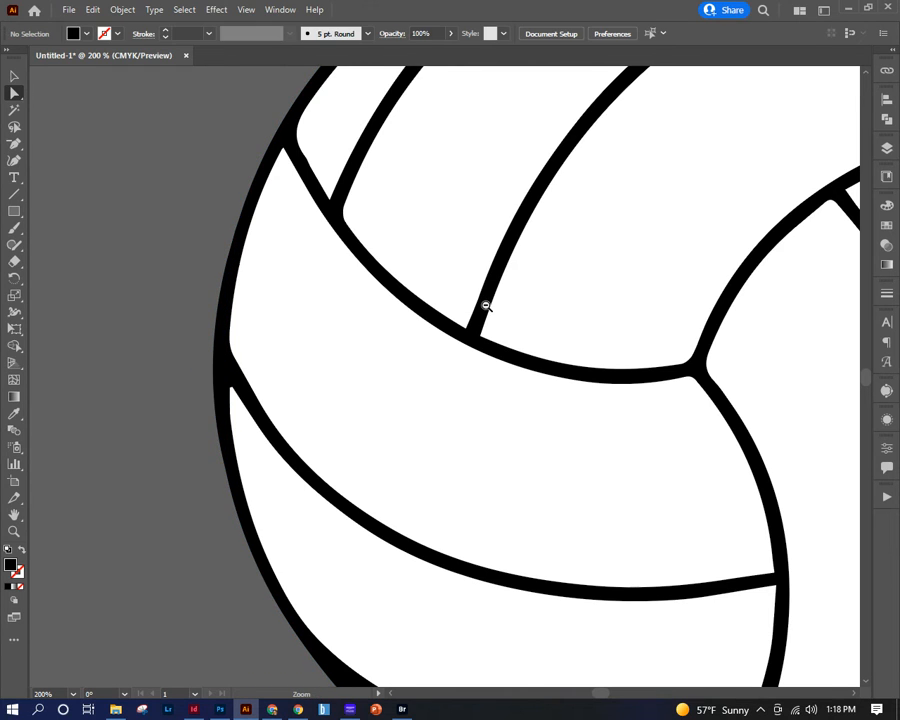
# Select all white panel shapes in the ball by their same fill color and delete them, leaving only the line art.
pyautogui.hotkey('ctrl', '-')
pyautogui.hotkey('ctrl', '-')
pyautogui.hotkey('ctrl', '-')
pyautogui.moveTo(369, 278); pyautogui.dragTo(197, 208)
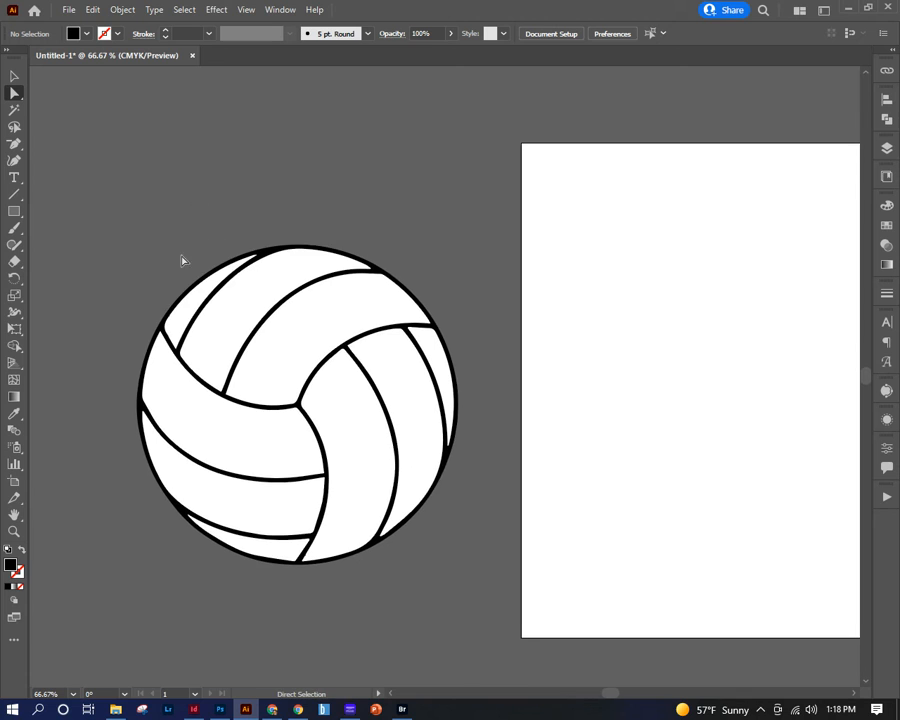
pyautogui.click(364, 305)
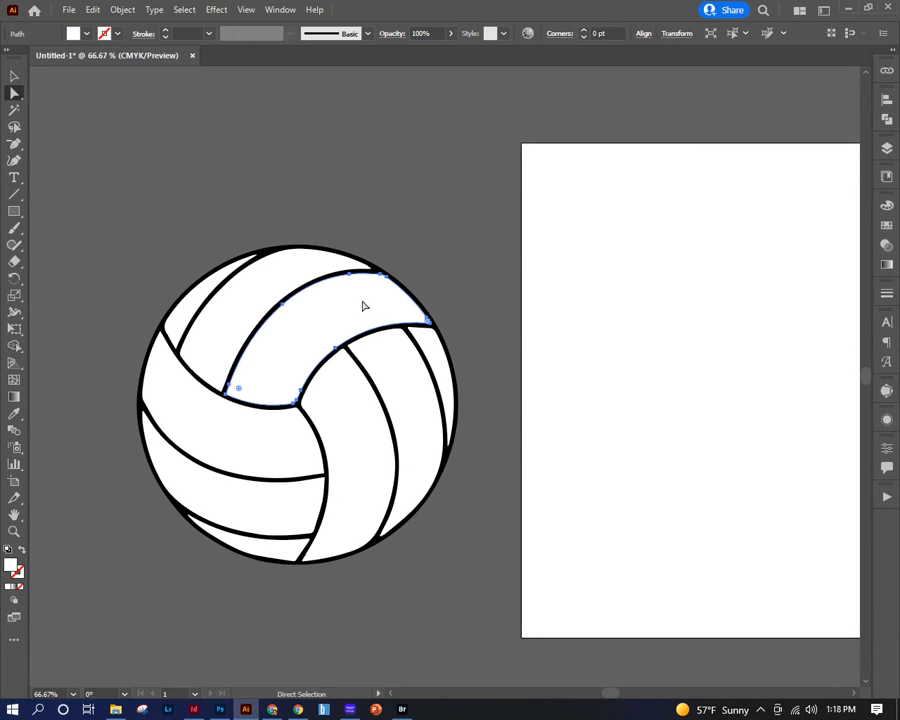
pyautogui.click(184, 9)
pyautogui.moveTo(224, 150)
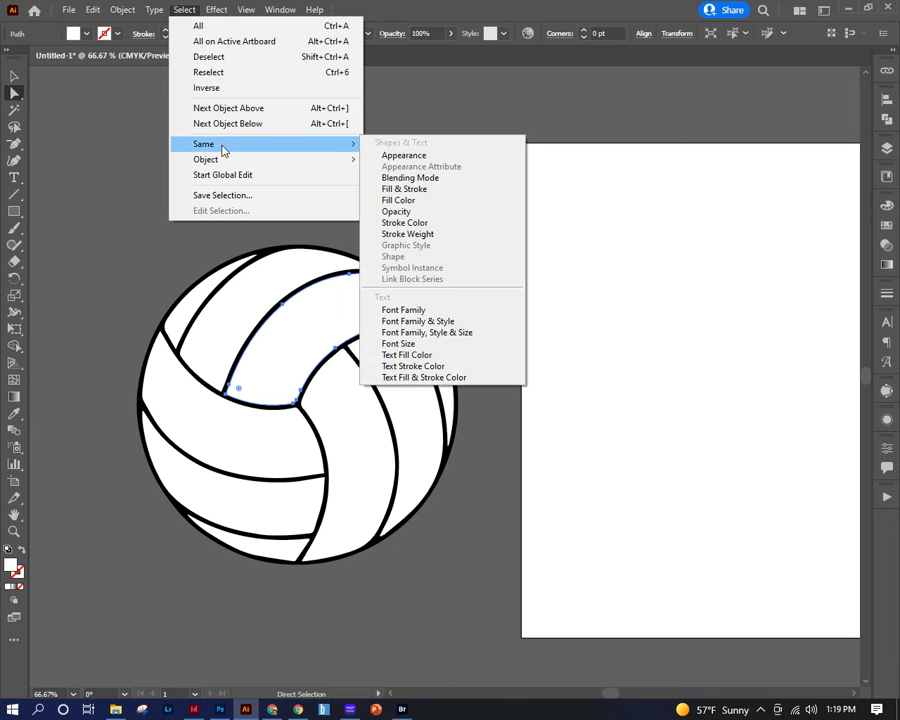
pyautogui.click(418, 201)
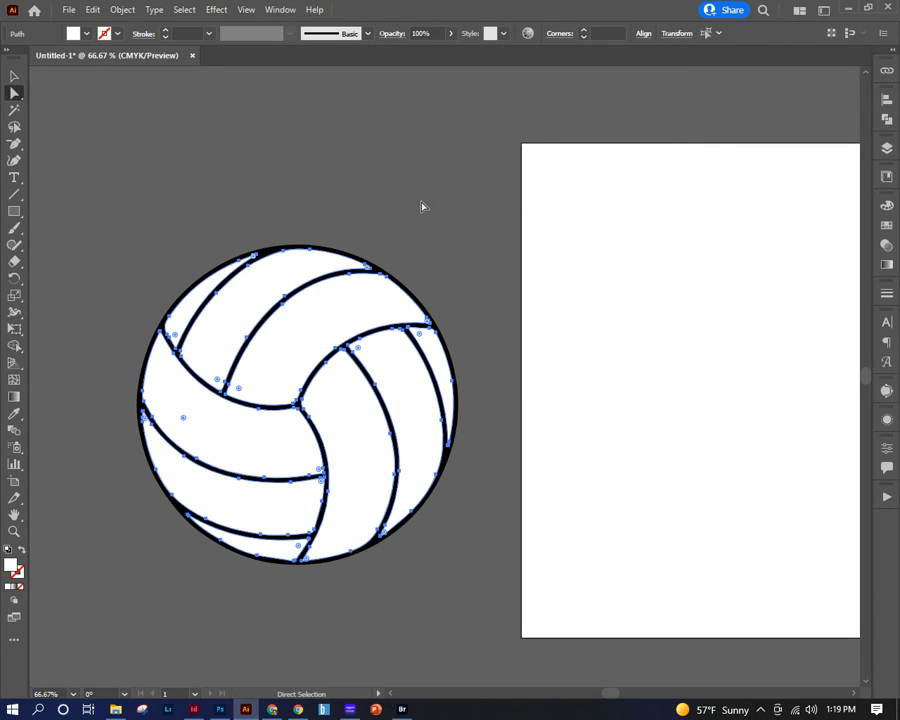
pyautogui.press('Delete')
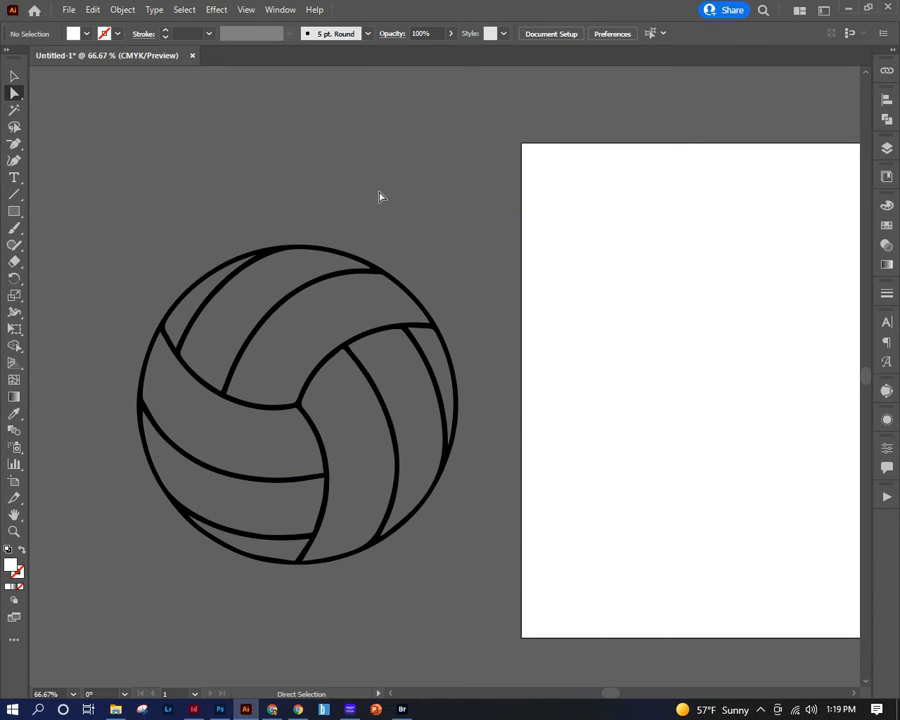
# Select the entire ball line art and try to give it a red fill with the Color Picker.
pyautogui.click(14, 77)
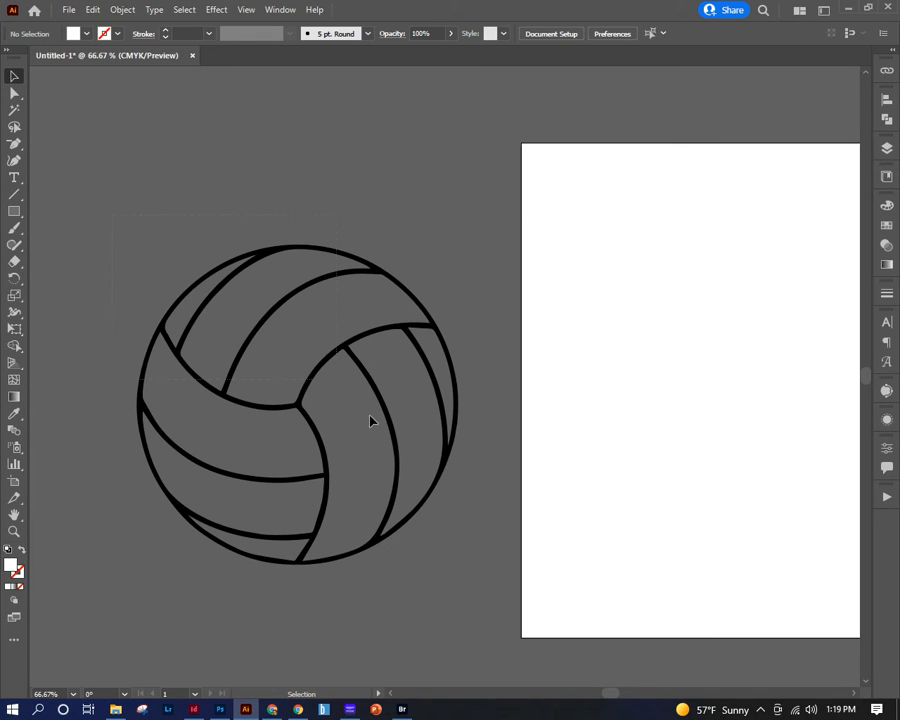
pyautogui.moveTo(370, 415); pyautogui.dragTo(549, 606)
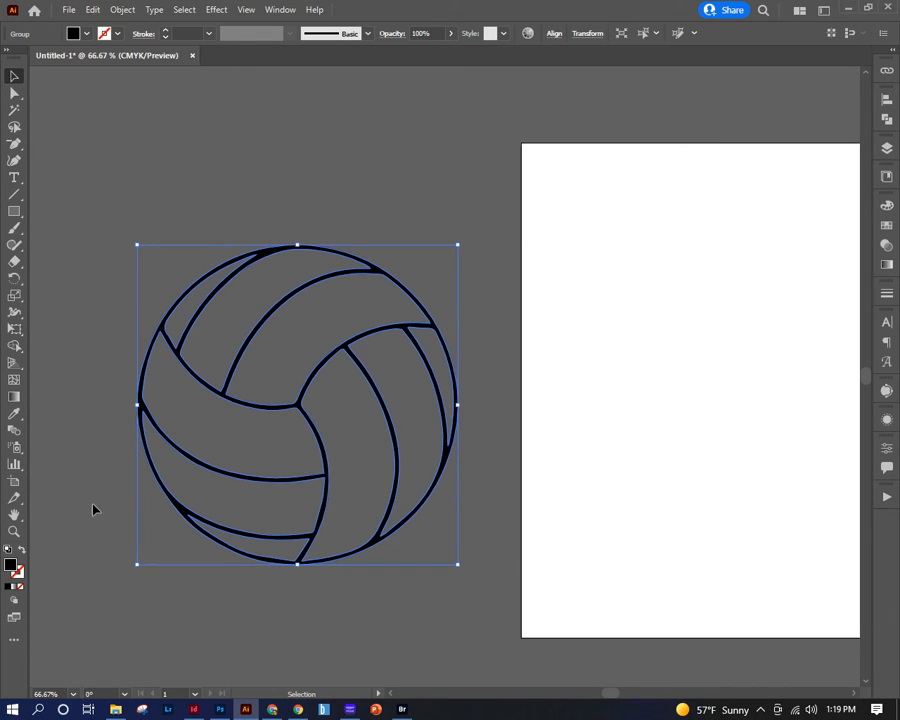
pyautogui.doubleClick(12, 566)
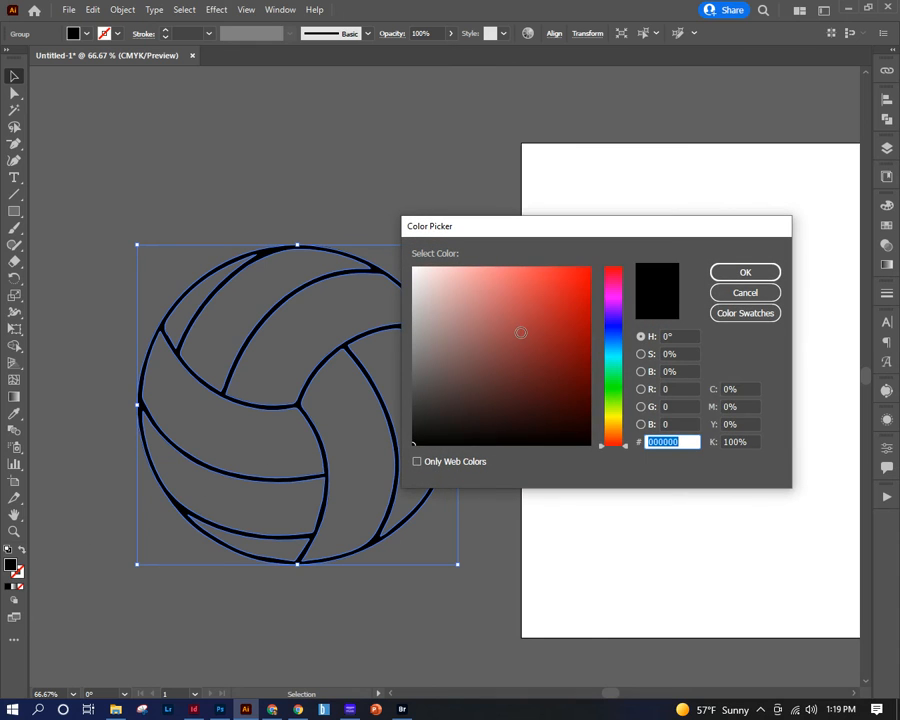
pyautogui.click(567, 290)
pyautogui.click(745, 274)
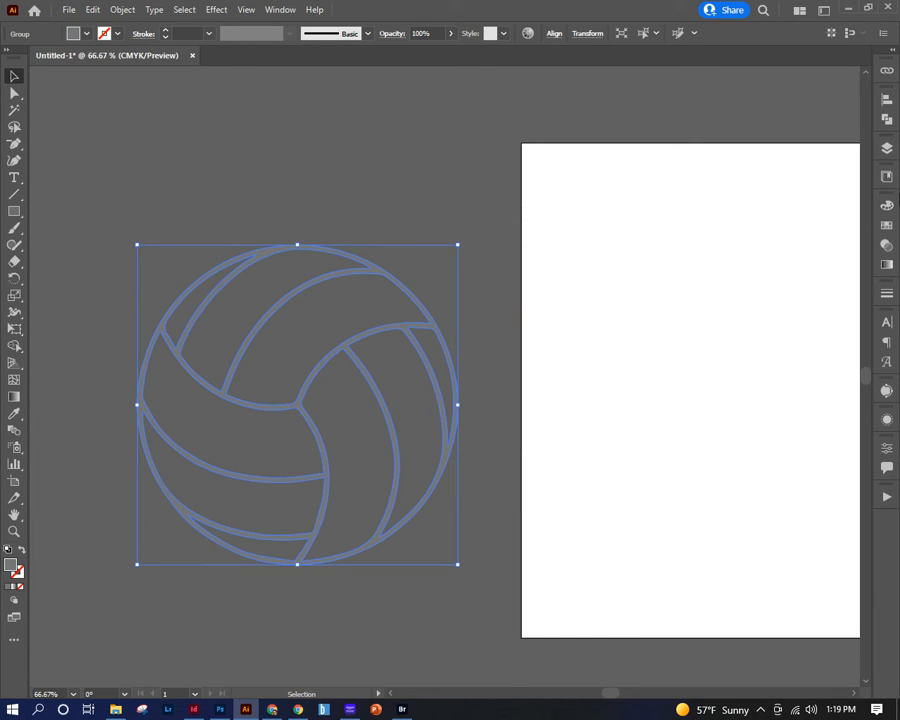
# Switch the line art's color sliders from grayscale to RGB to try out the red fill, and deselect the ball.
pyautogui.click(886, 205)
pyautogui.click(864, 202)
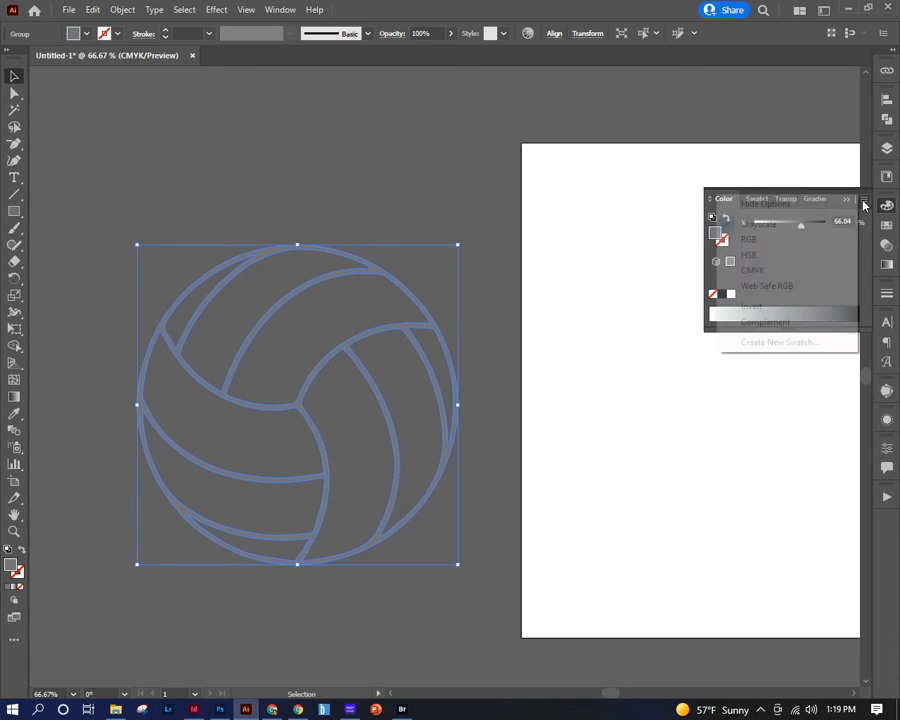
pyautogui.click(757, 240)
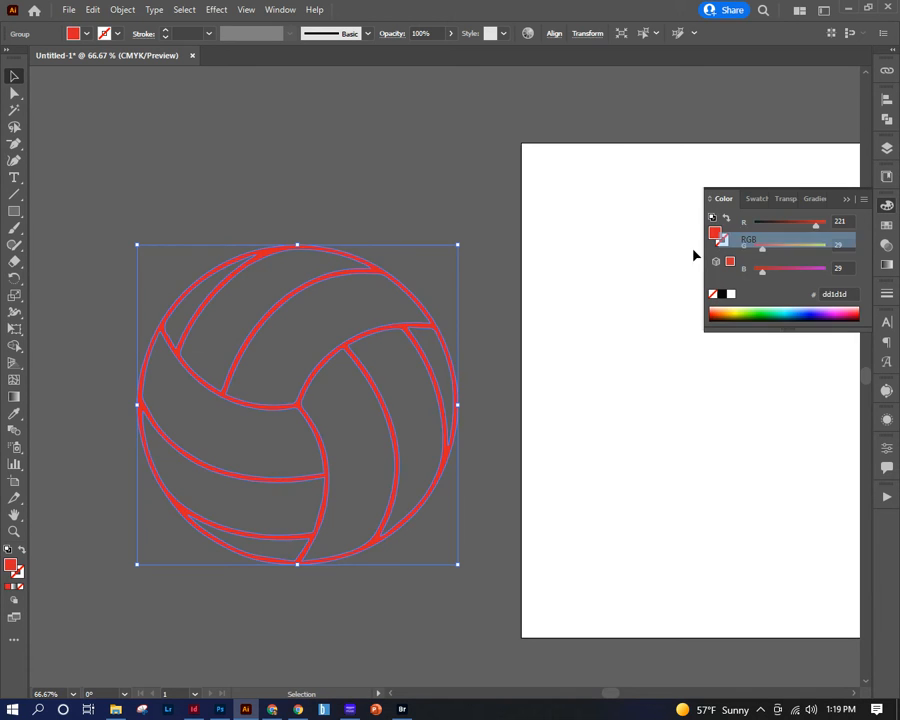
pyautogui.click(389, 168)
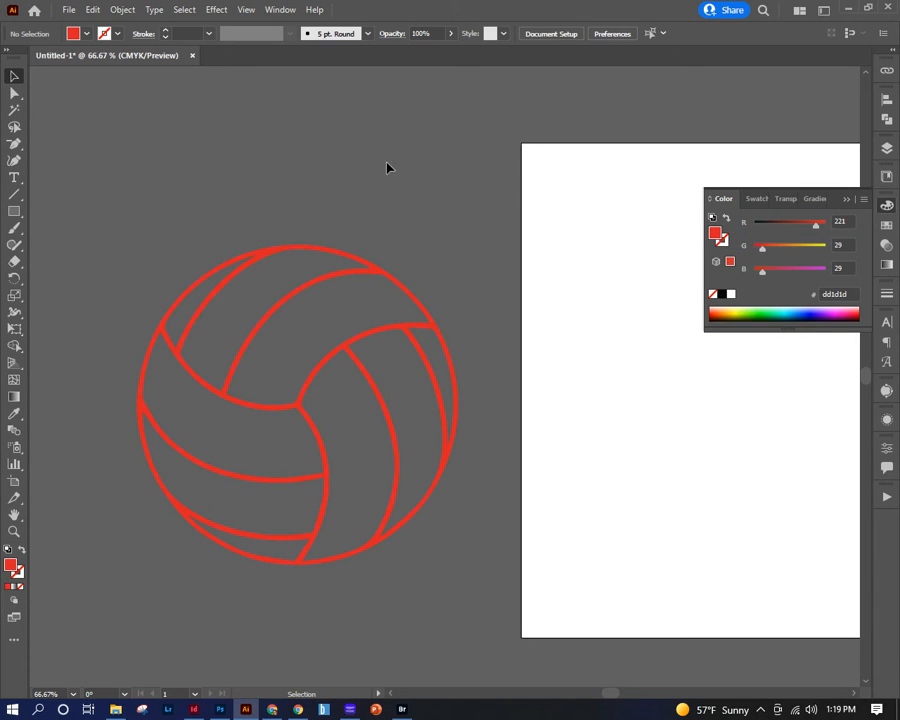
# Undo the color changes made to the ball's line art.
pyautogui.click(842, 203)
pyautogui.hotkey('ctrl', 'z')
pyautogui.hotkey('ctrl', 'z')
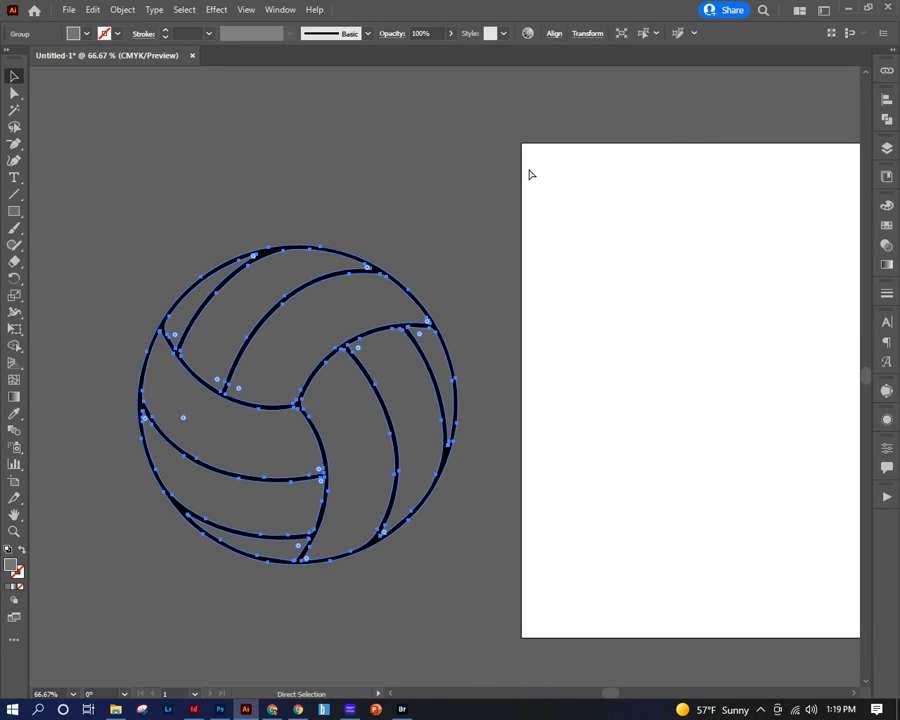
# Copy the whole black ball group with the Selection tool active and switch to Photoshop.
pyautogui.press('a')
pyautogui.press('v')
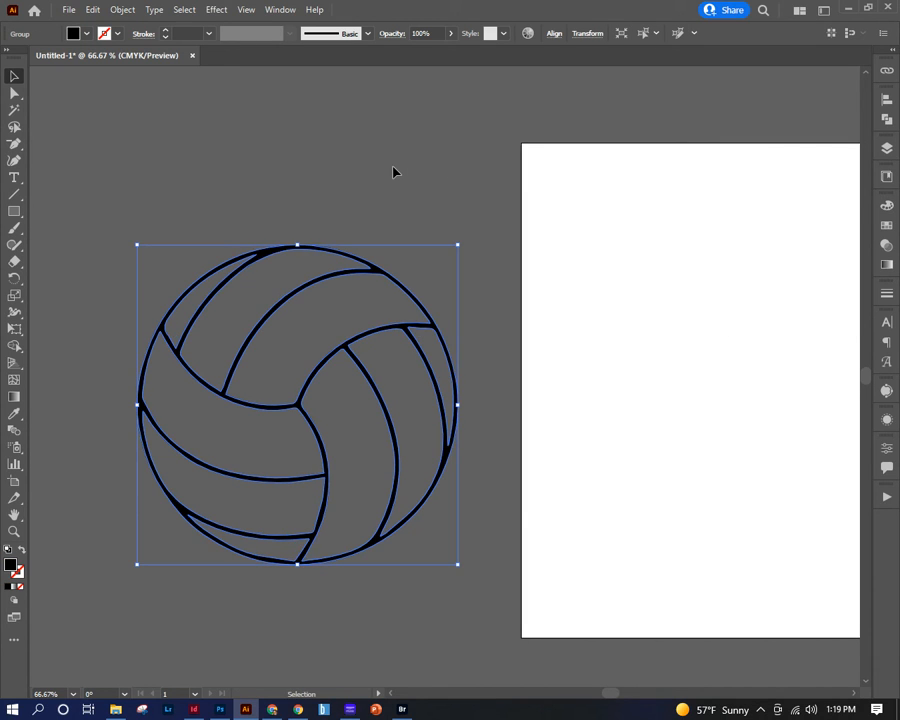
pyautogui.click(220, 708)
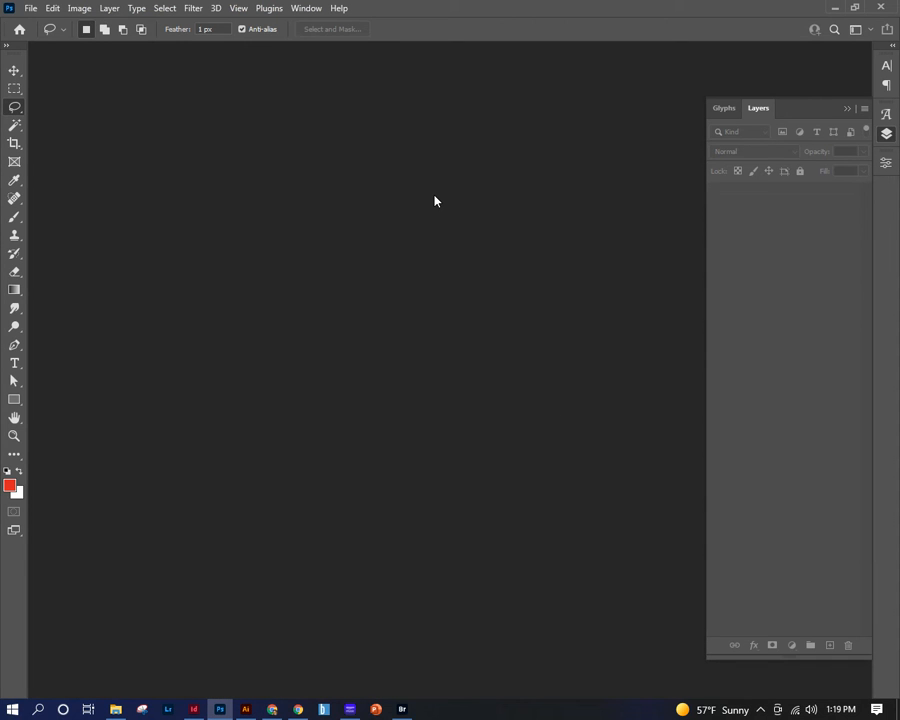
# Start a new document with a resolution of 300 pixels/inch, a width of 6 inches and a height of 6 inches.
pyautogui.hotkey('ctrl', 'n')
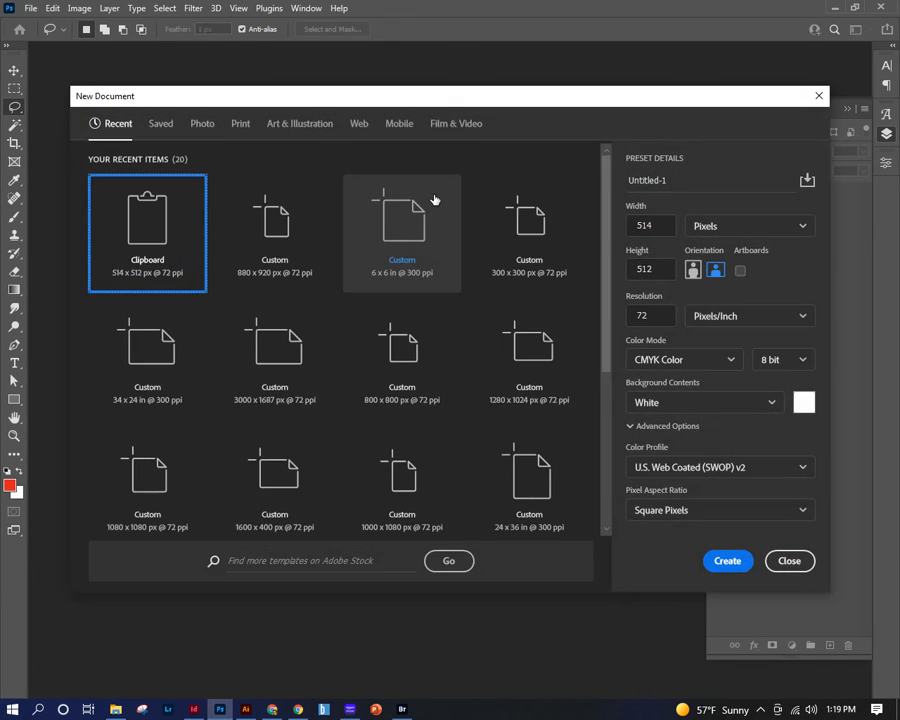
pyautogui.click(650, 315)
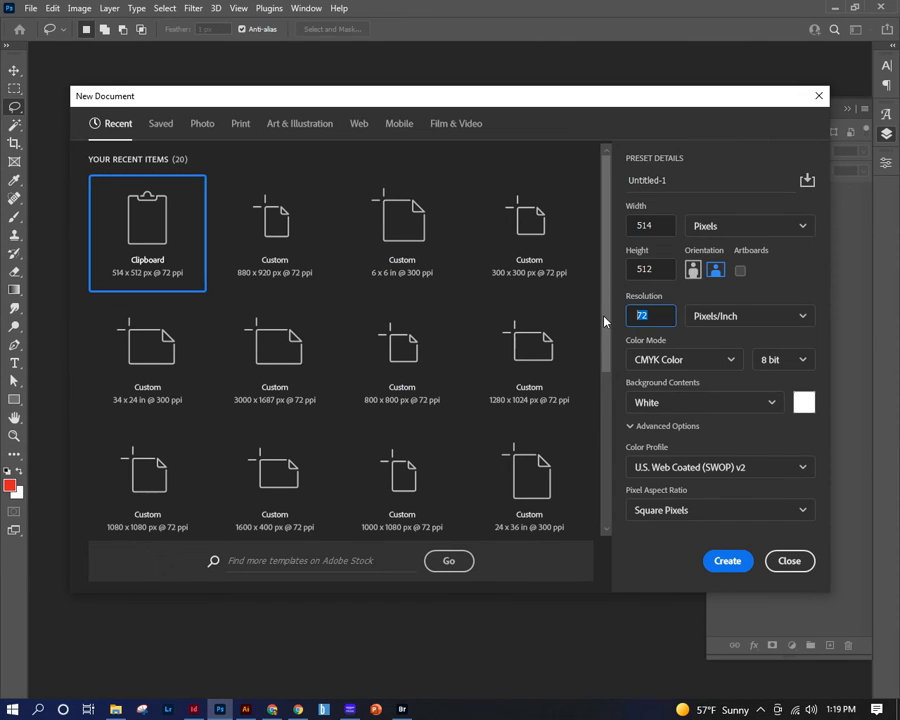
pyautogui.write('300')
pyautogui.click(707, 225)
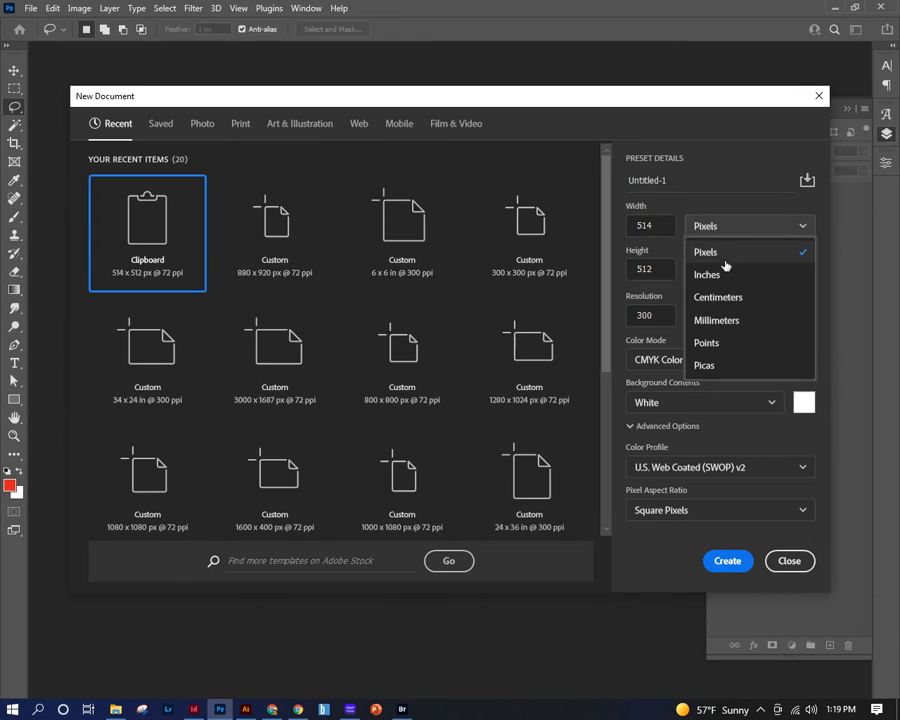
pyautogui.click(715, 275)
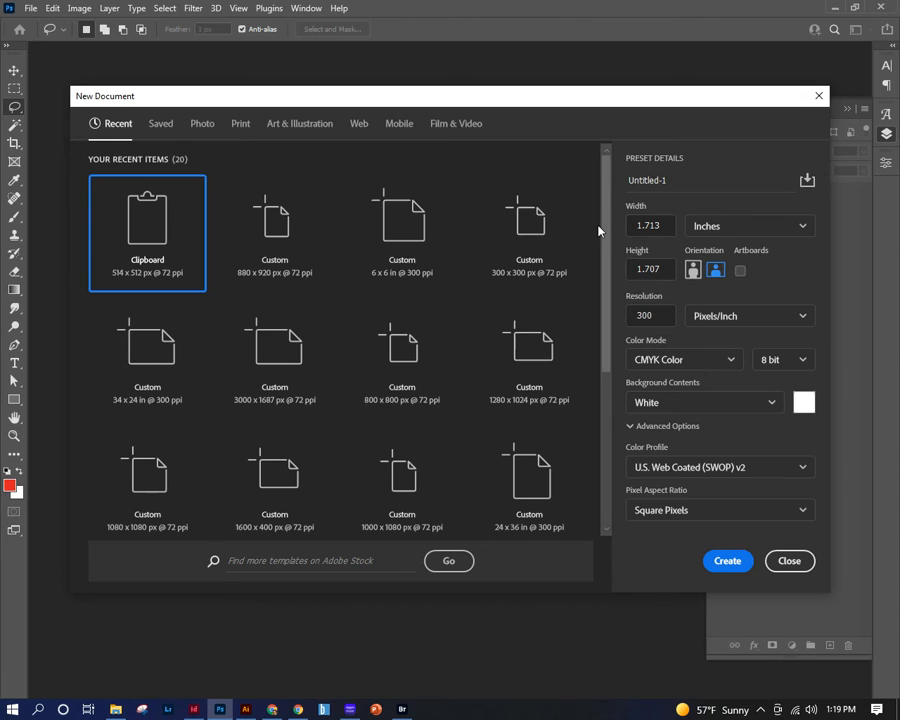
pyautogui.moveTo(667, 225); pyautogui.dragTo(617, 227)
pyautogui.write('6')
pyautogui.press('Tab')
pyautogui.press('Tab')
pyautogui.write('6')
pyautogui.press('Tab')
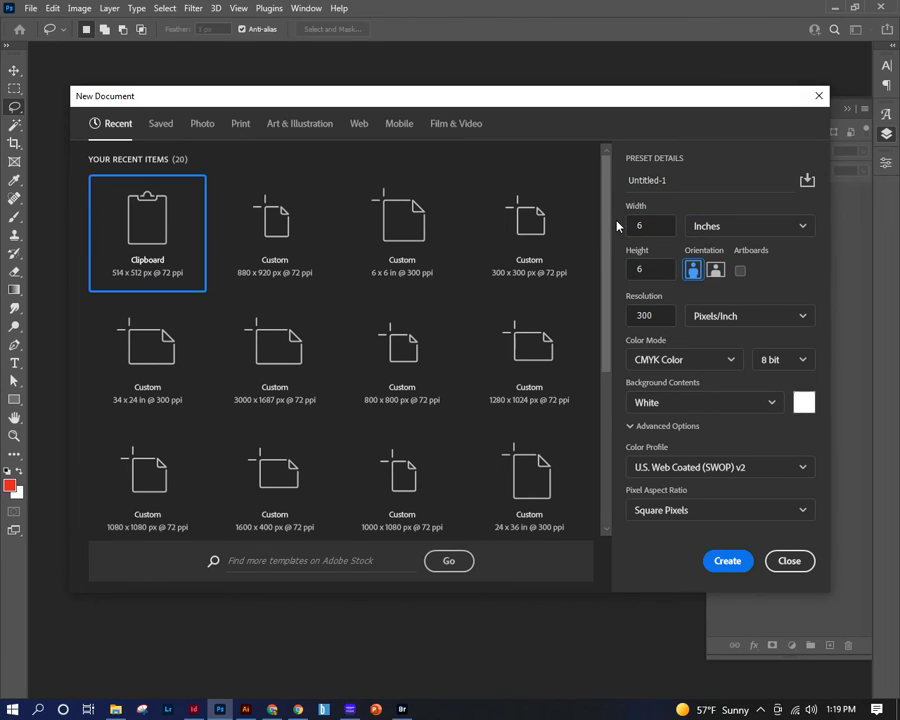
# Set the new document's color mode to RGB Color and create it.
pyautogui.click(730, 360)
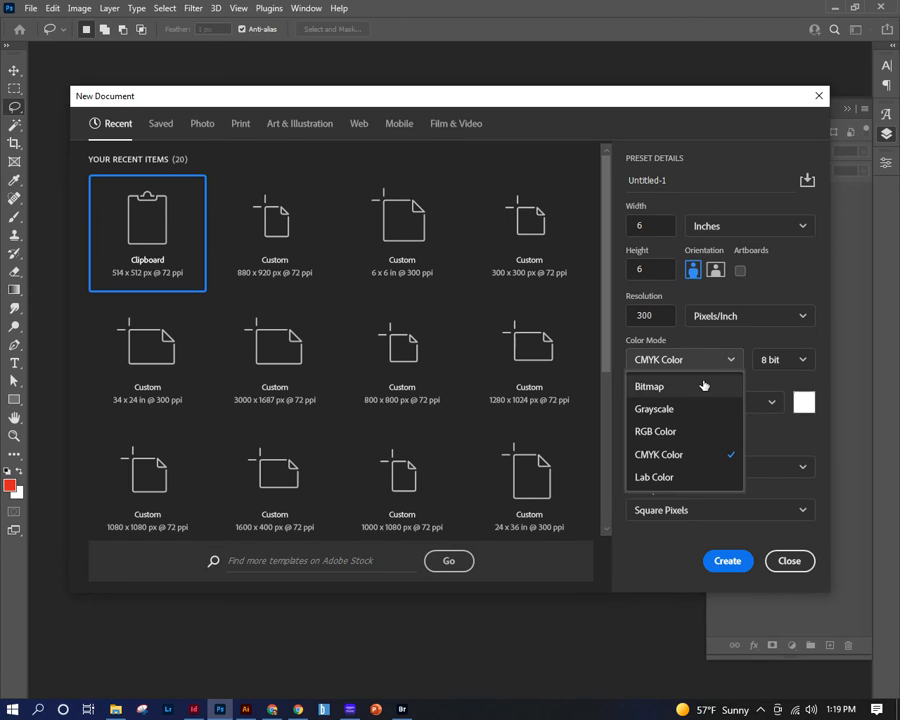
pyautogui.click(661, 432)
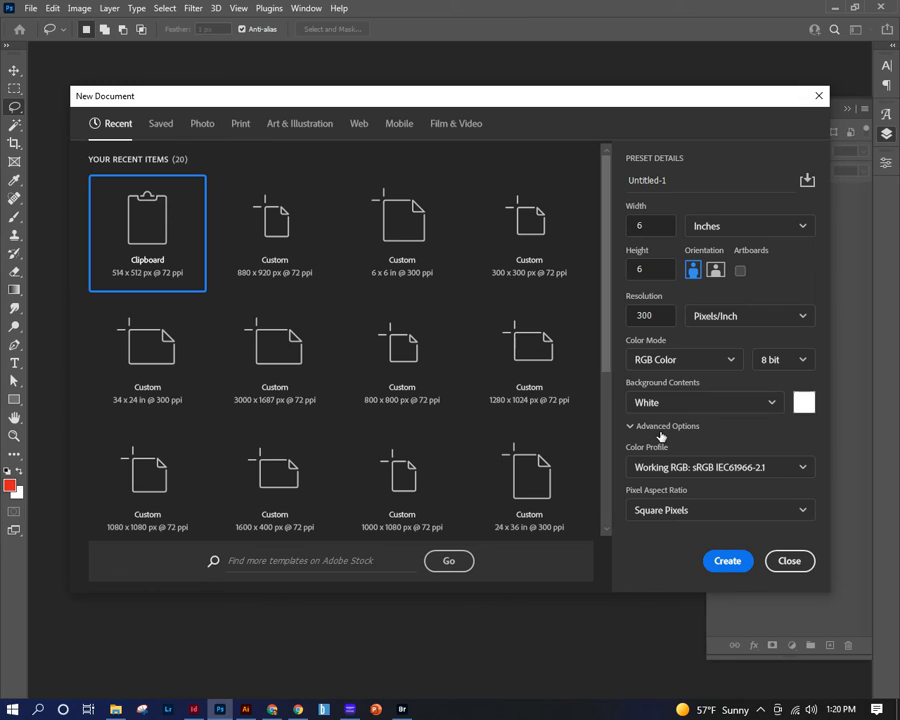
pyautogui.click(727, 561)
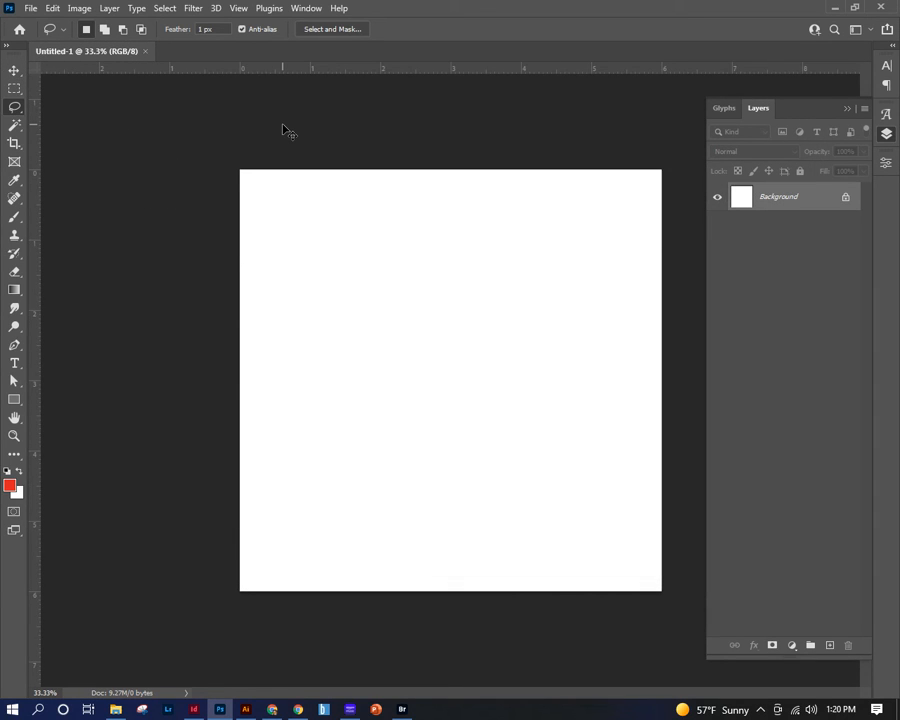
# Paste the volleyball artwork into the document as pixels and commit its placement at the offered size.
pyautogui.hotkey('ctrl', 'v')
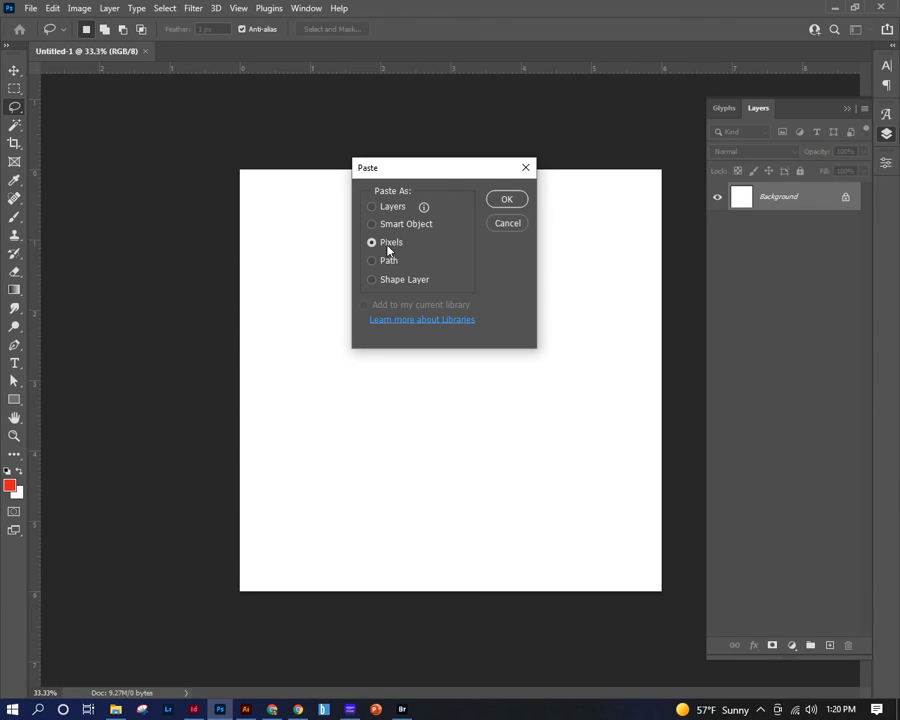
pyautogui.click(507, 200)
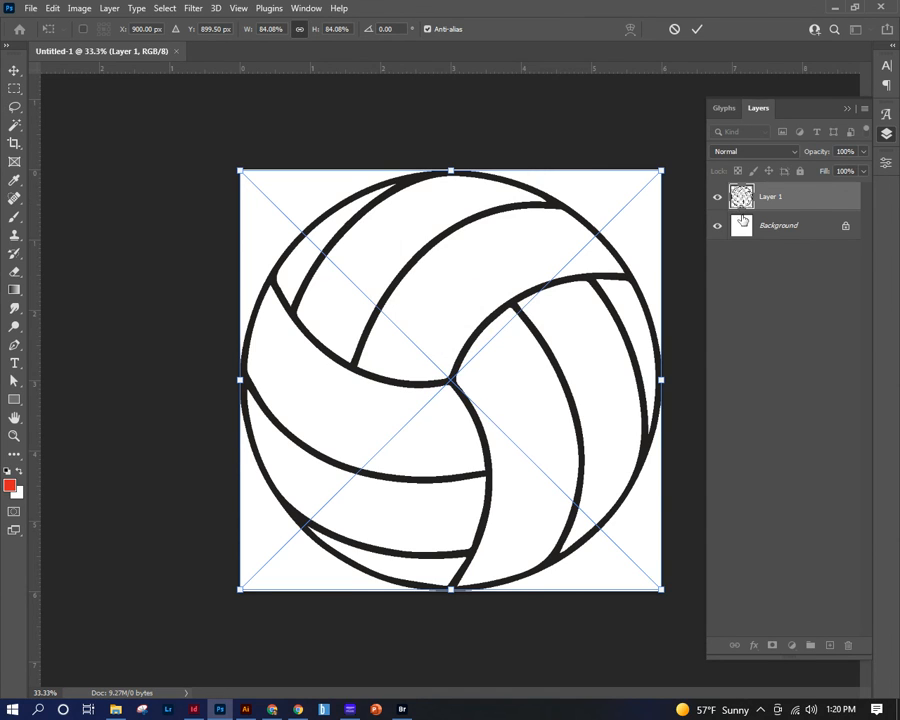
pyautogui.press('Return')
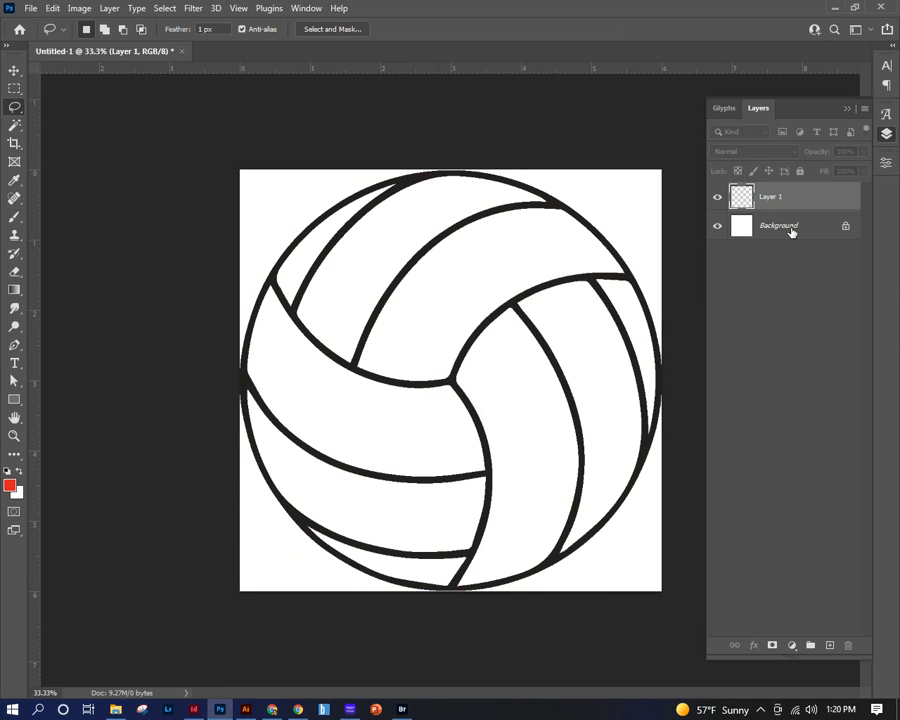
# Convert the locked white Background into a regular layer, keeping the default settings.
pyautogui.click(790, 230)
pyautogui.doubleClick(790, 228)
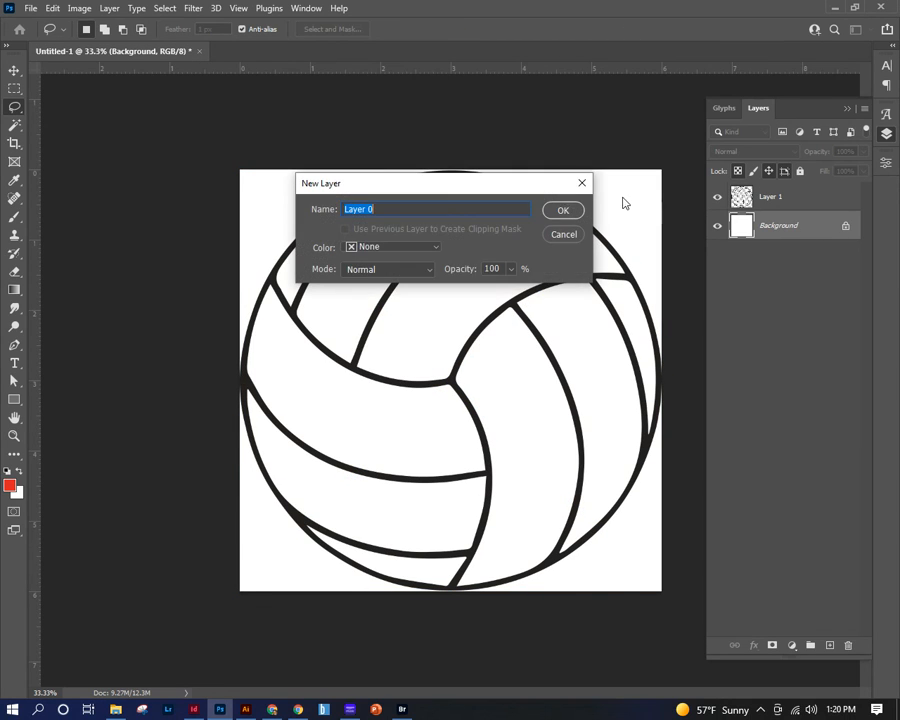
pyautogui.click(563, 209)
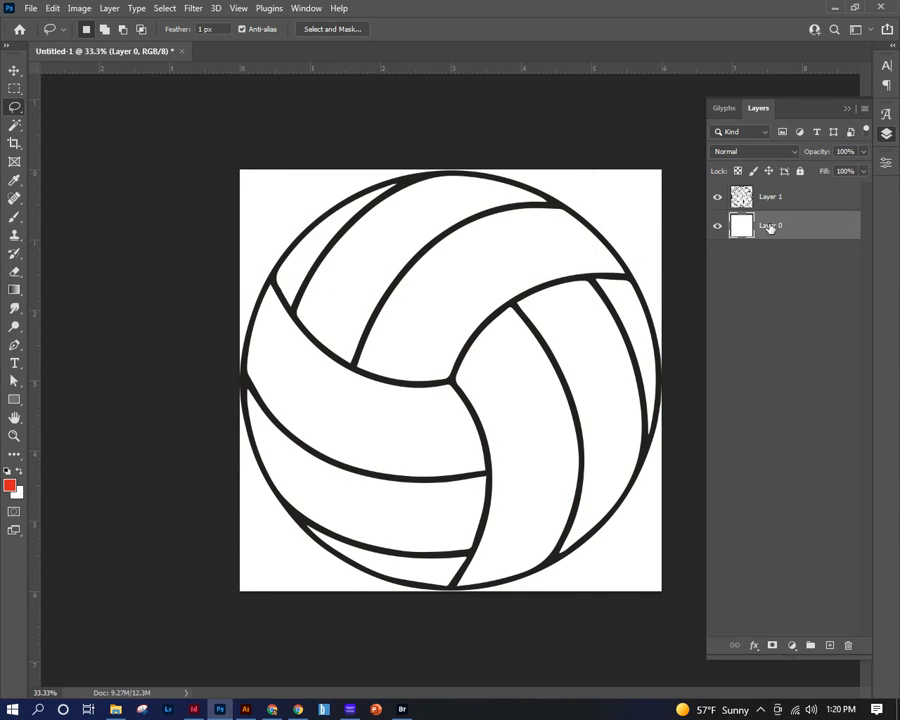
# Select the ball's layer with the Move tool and scale it down around its center to about 98%, leaving a small margin.
pyautogui.click(14, 70)
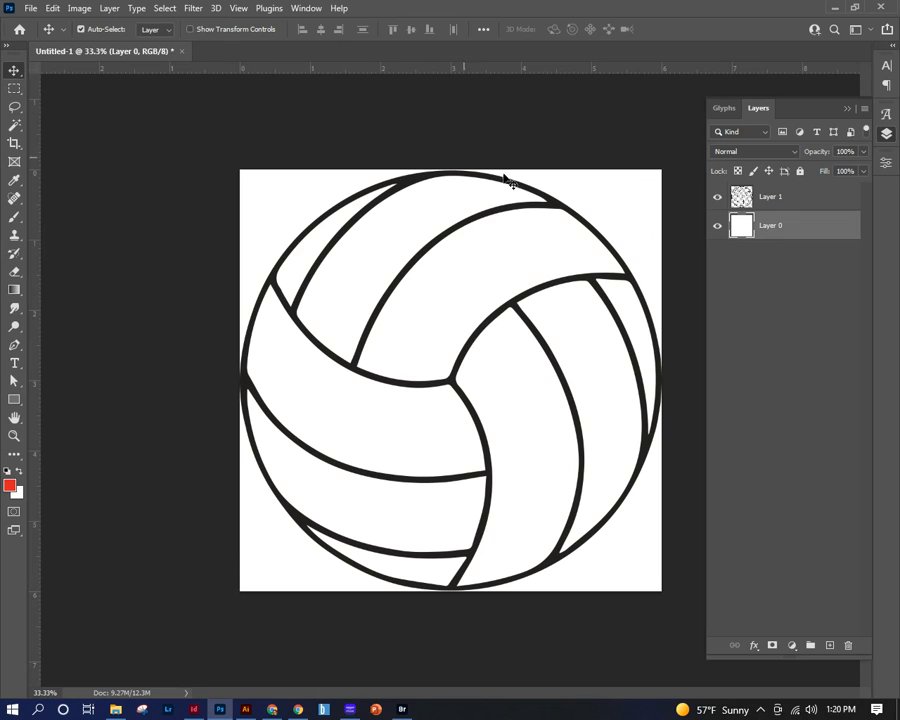
pyautogui.click(414, 184)
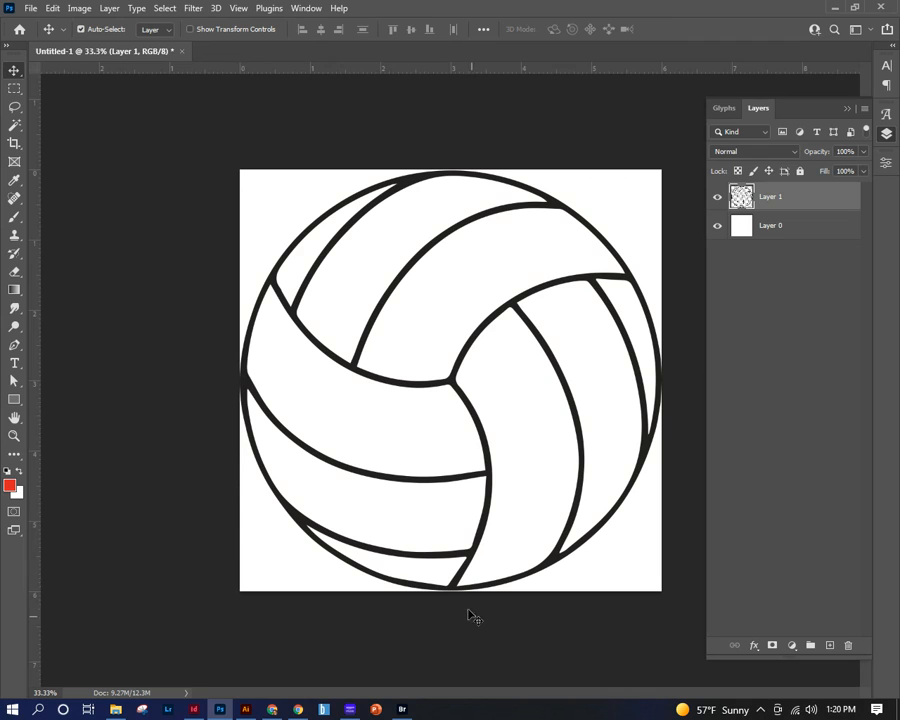
pyautogui.press('ctrl')
pyautogui.hotkey('ctrl', 't')
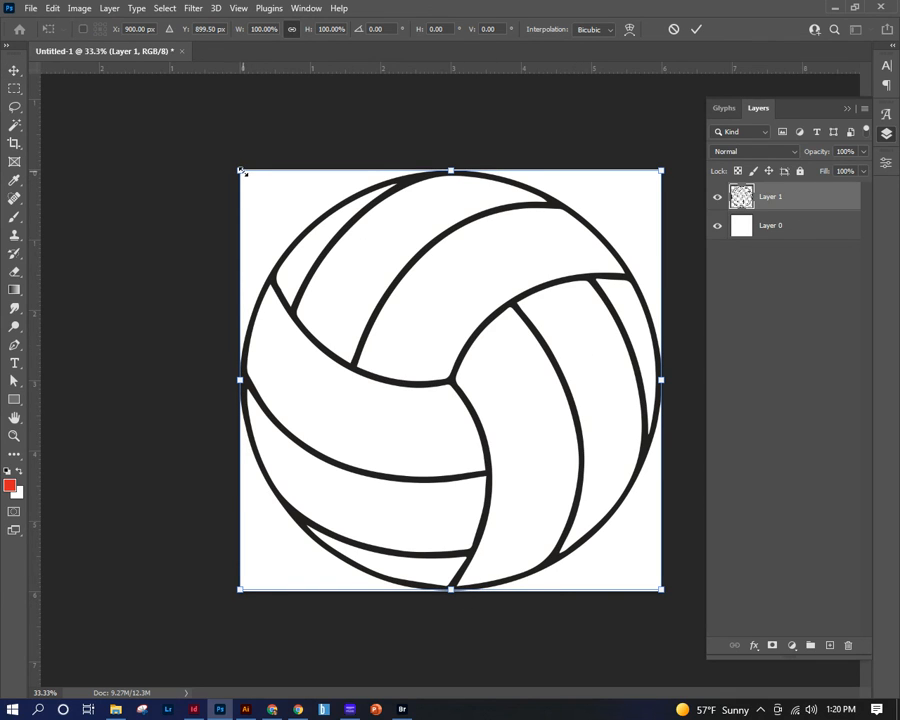
pyautogui.moveTo(242, 172); pyautogui.dragTo(246, 175)
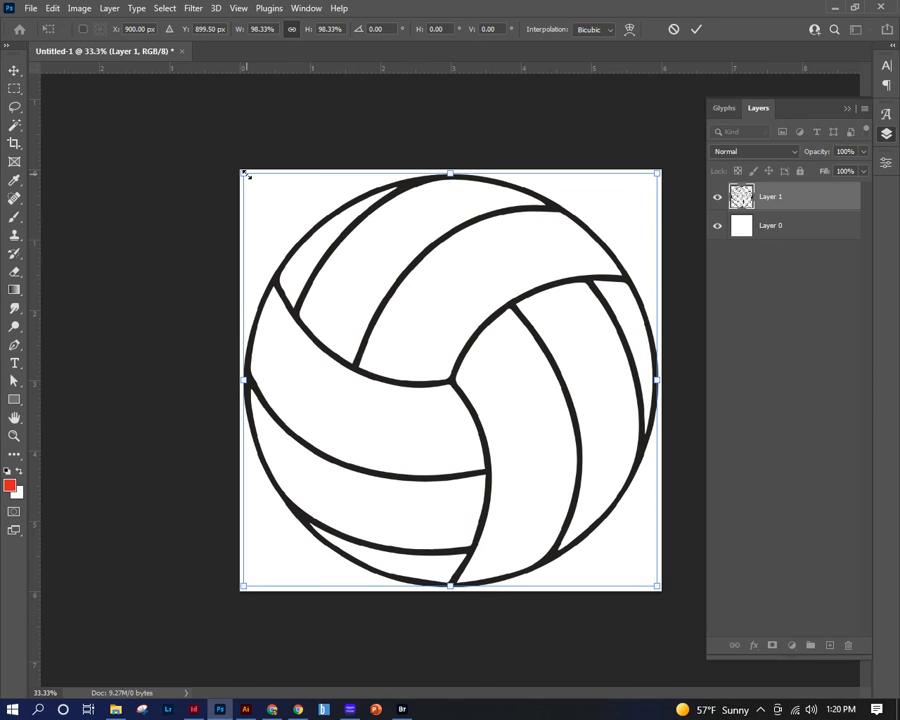
pyautogui.press('Return')
pyautogui.click(299, 124)
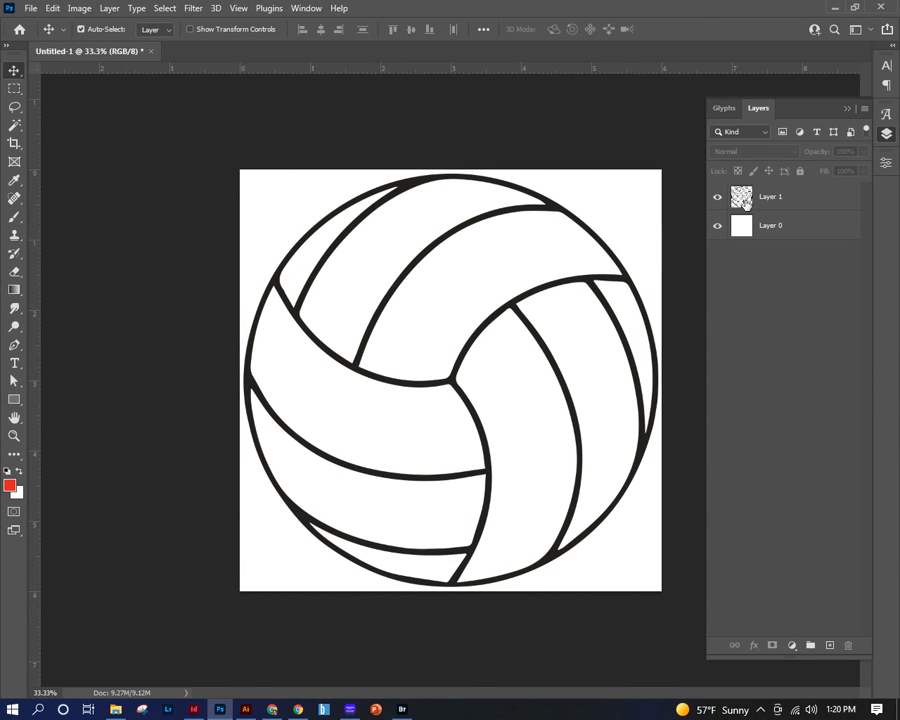